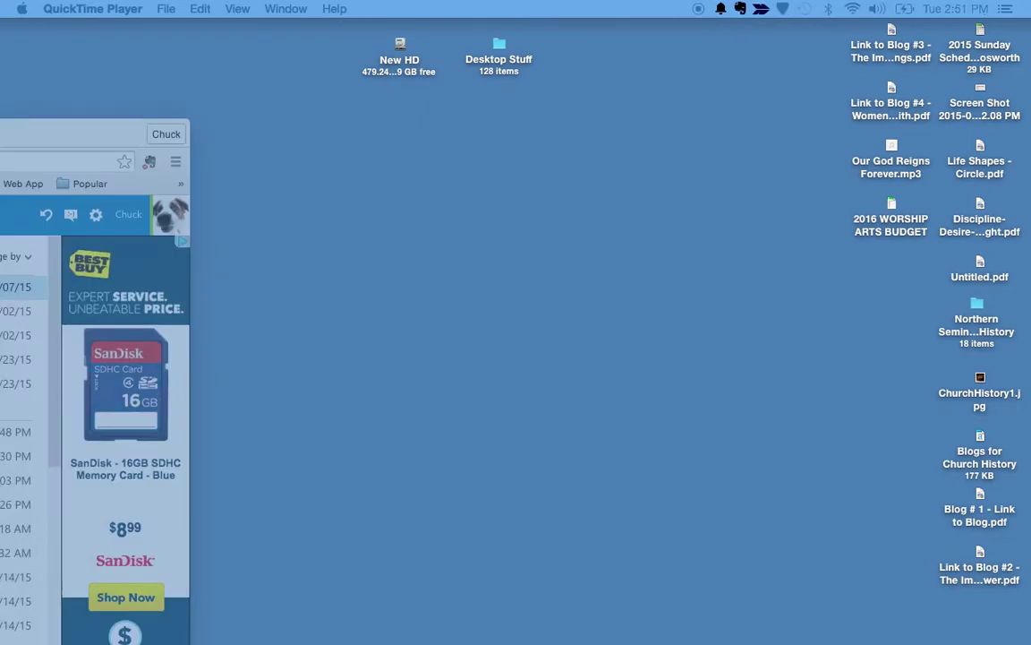
Step: Move the Chrome window with the Outlook inbox onto the main screen and open the Planning Center welcome email
drag(0, 121, 596, 40)
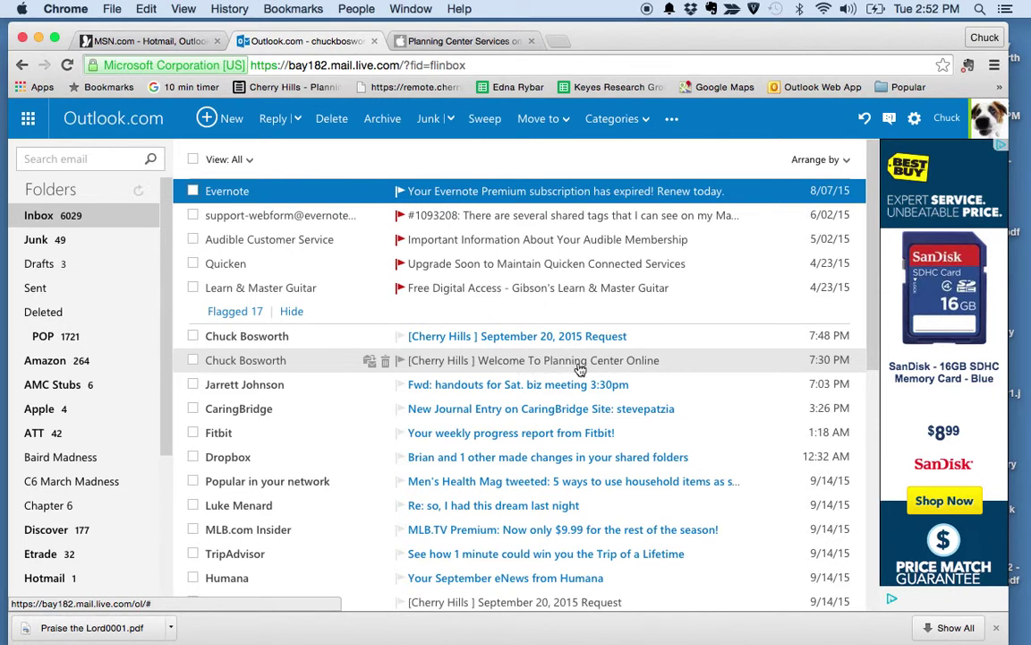
click(253, 365)
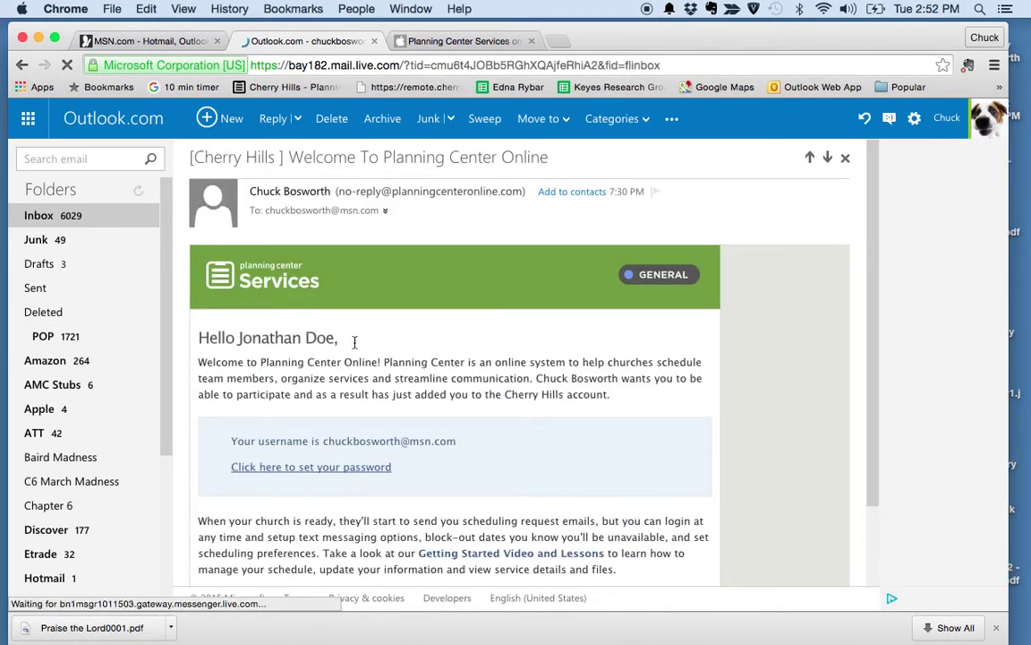
Step: Follow the welcome email's set-password link and enter a new account password
scroll(518, 464, down, 2)
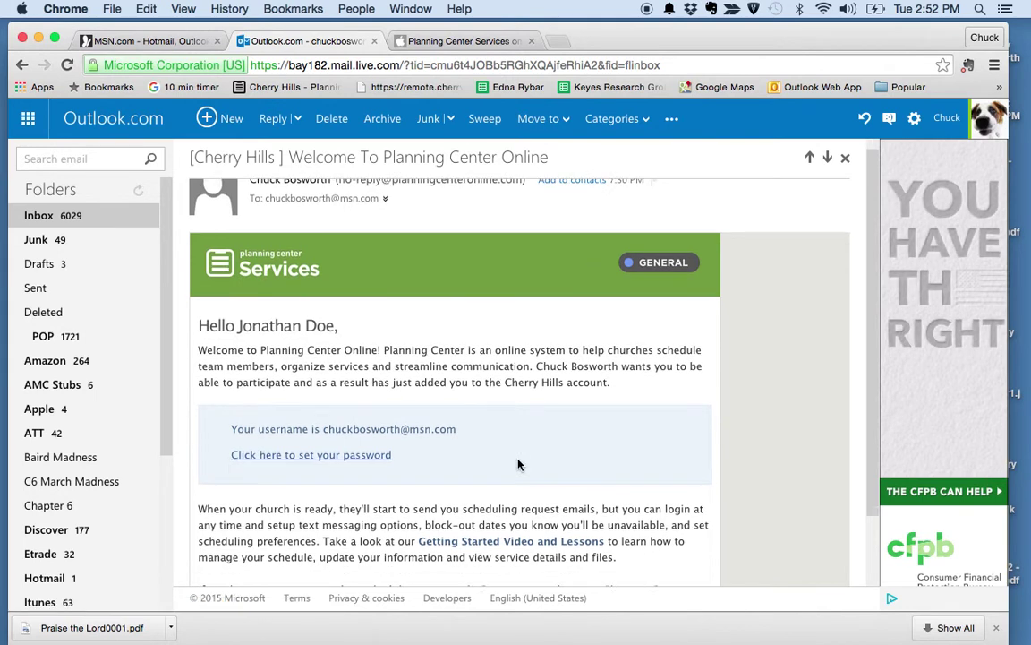
scroll(519, 464, up, 1)
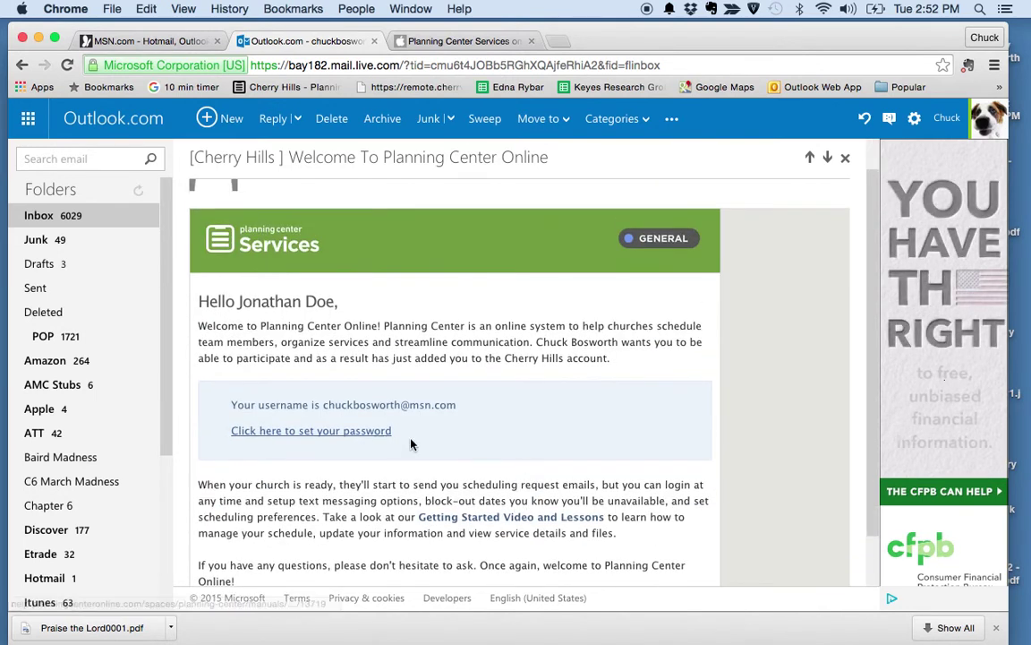
click(317, 433)
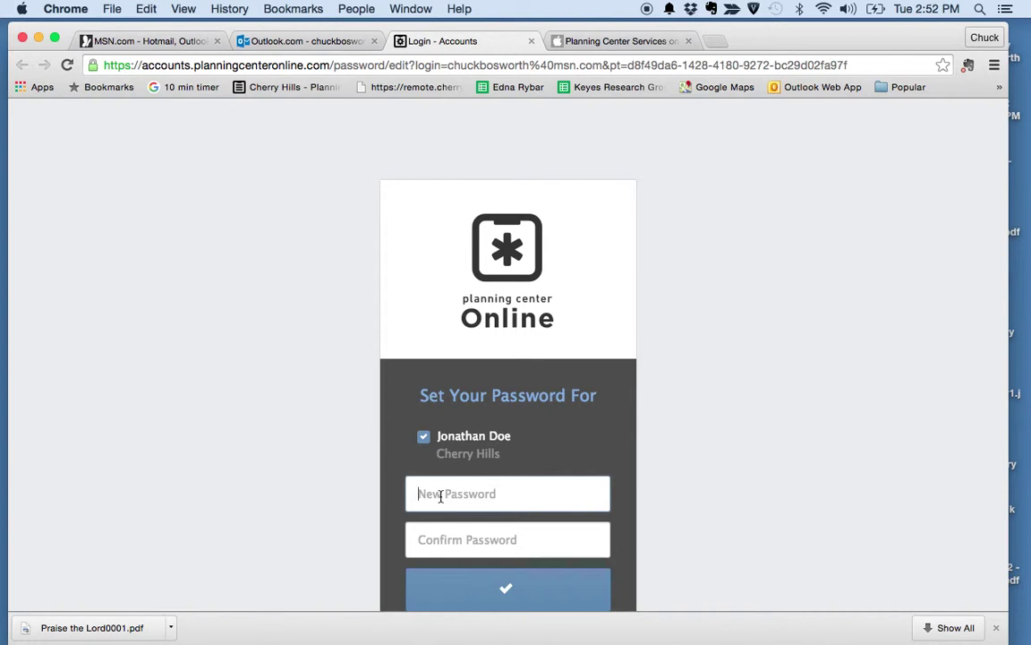
text(••••••)
Step: Confirm the new password and submit it
click(445, 545)
text(••••••)
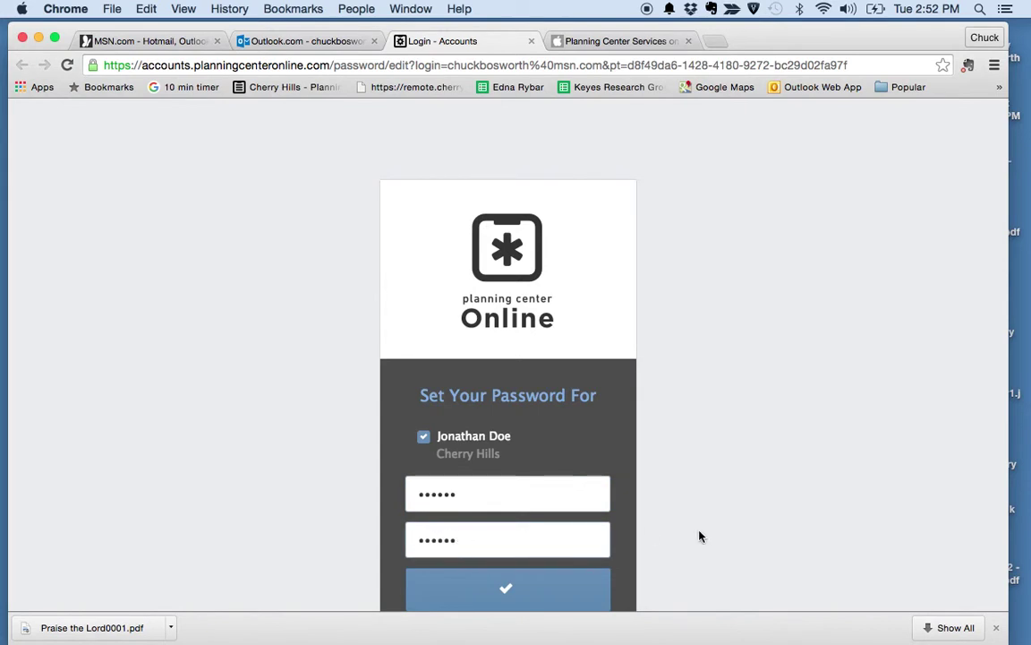
scroll(700, 537, down, 2)
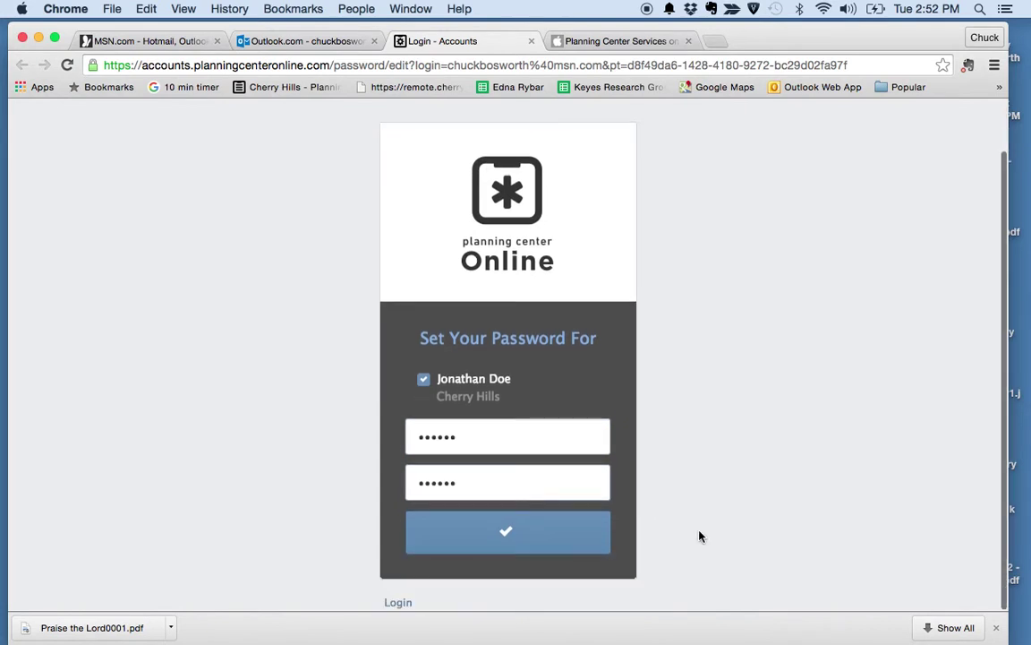
click(512, 533)
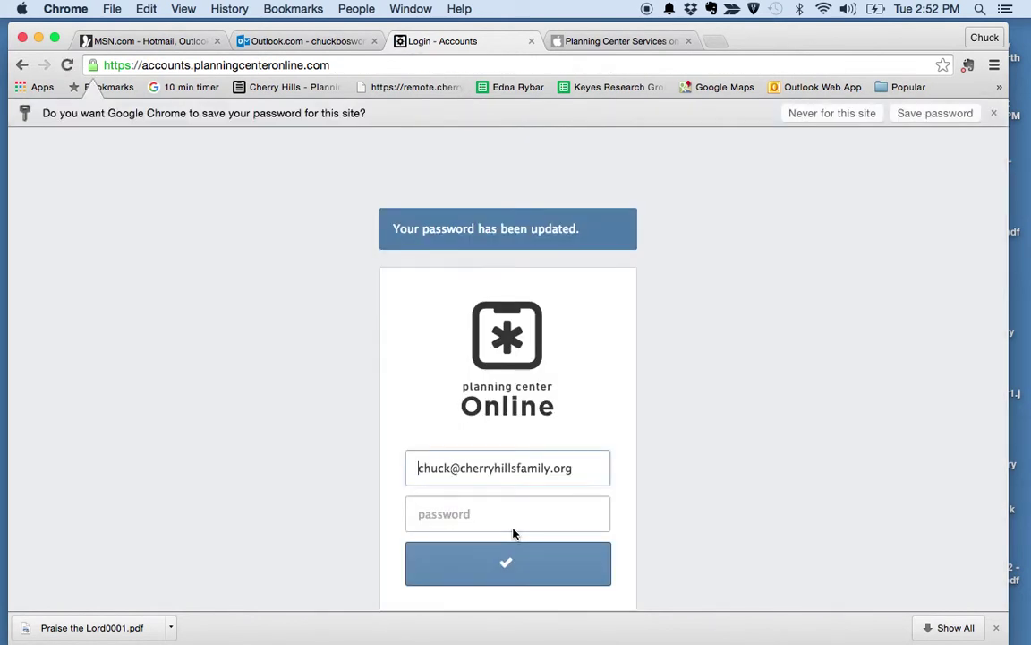
Step: Sign in by replacing the prefilled address with the account e-mail and entering the password
drag(599, 466, 410, 471)
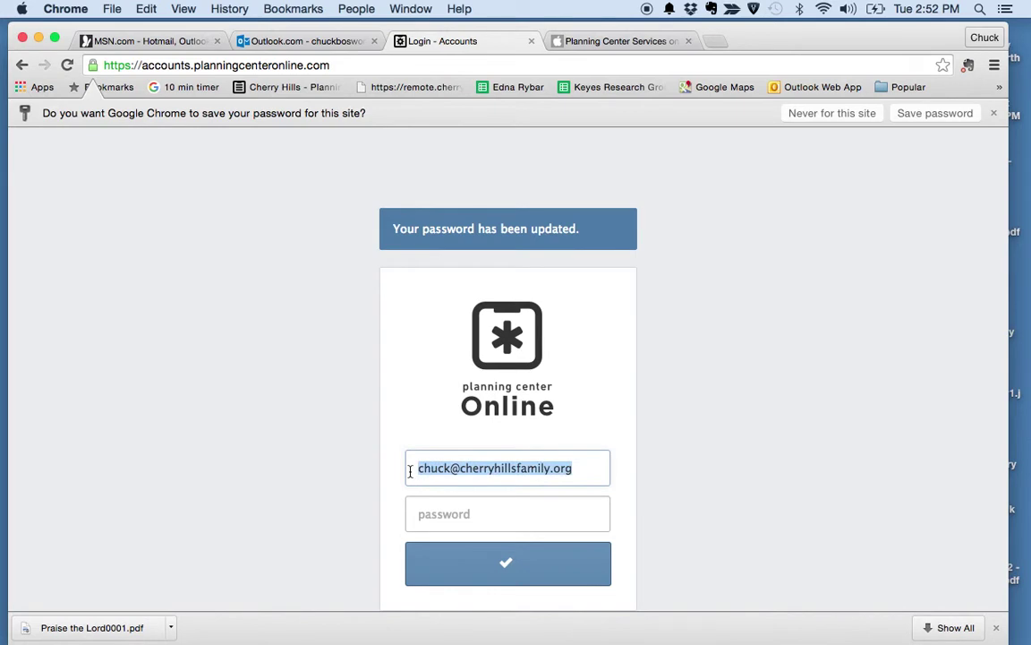
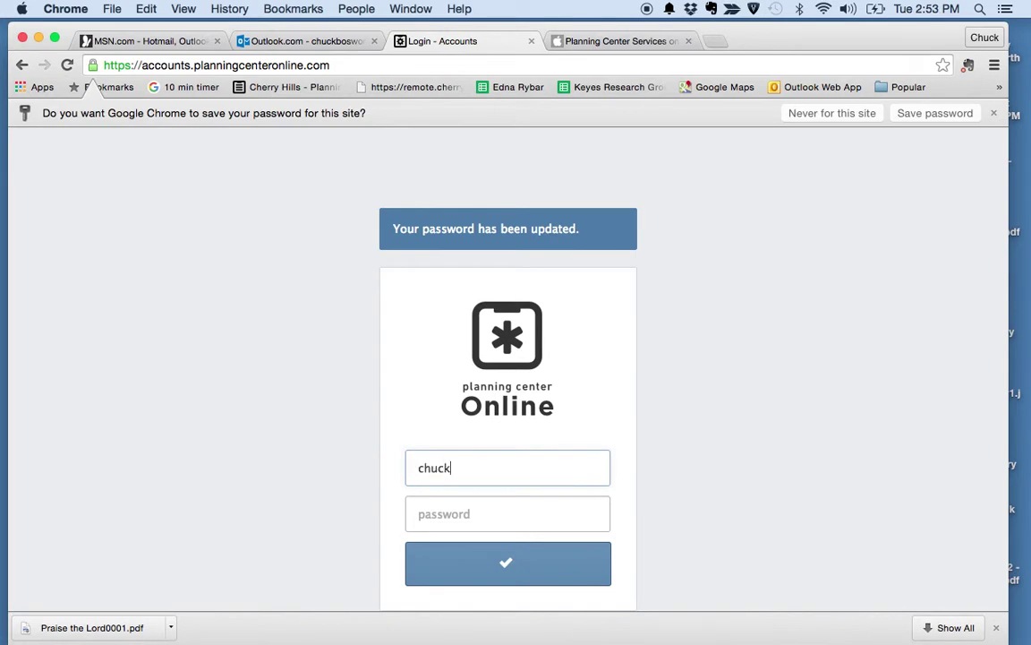
key(Tab)
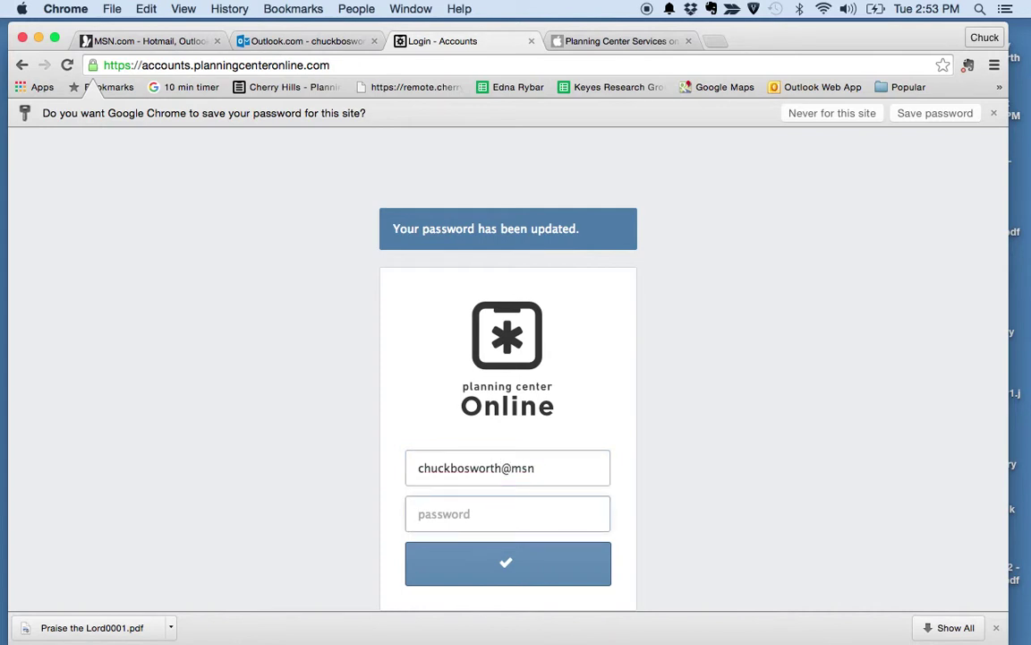
text(******)
click(548, 467)
text(.com)
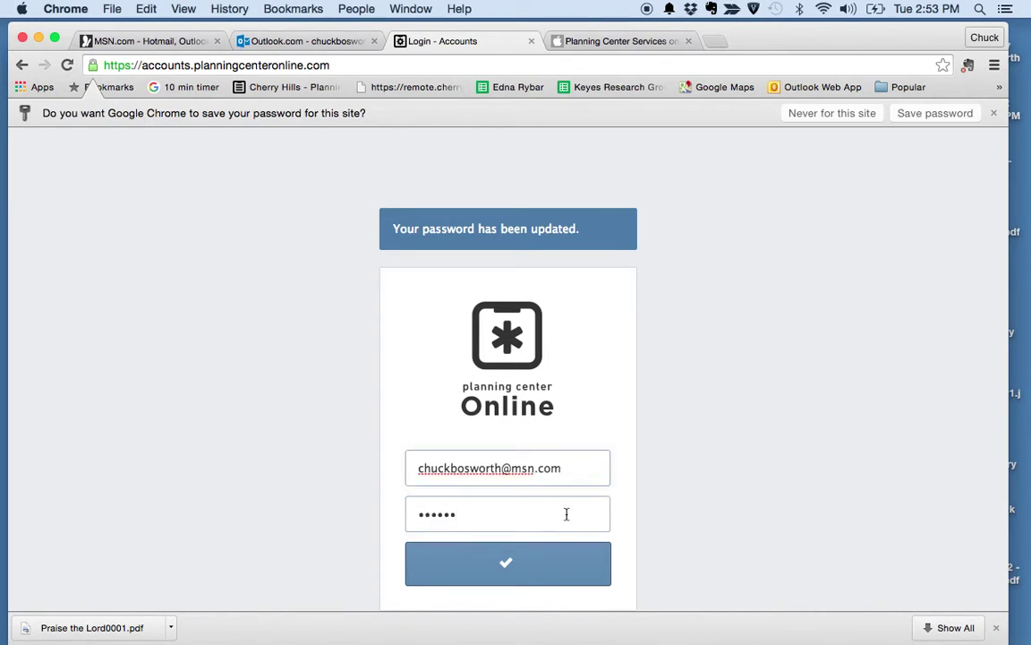
click(509, 570)
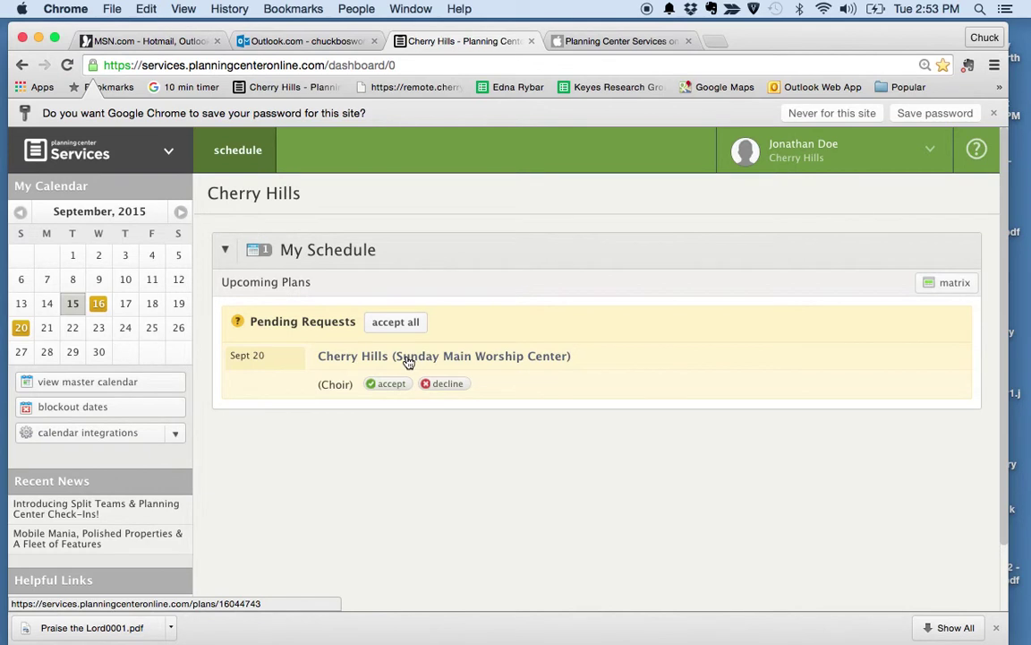
Step: Log out of Planning Center Services and switch back to the Outlook mail tab
click(932, 152)
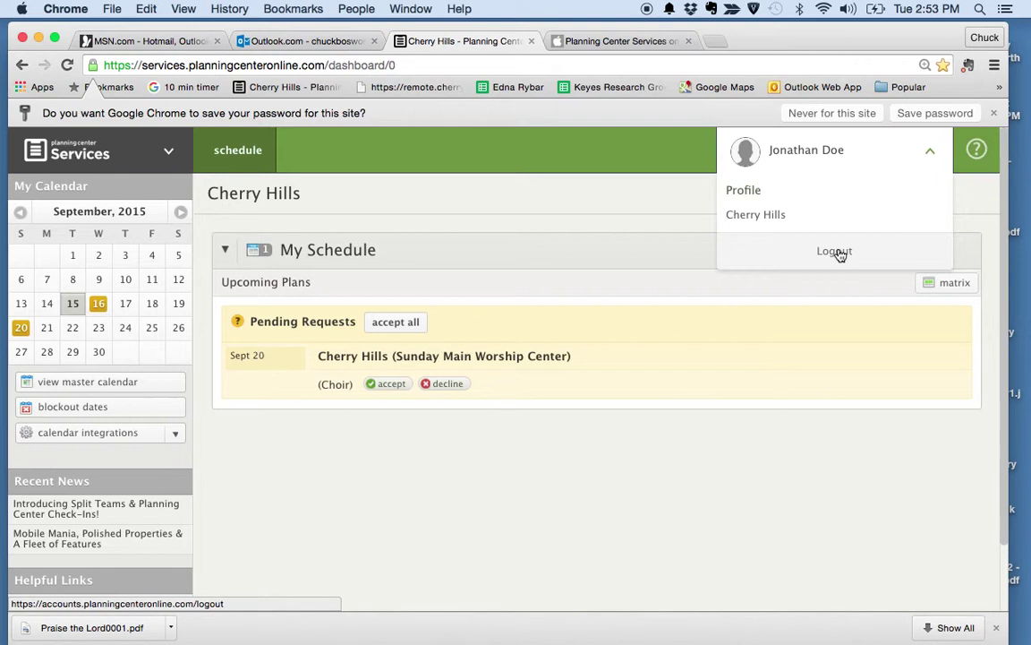
click(838, 253)
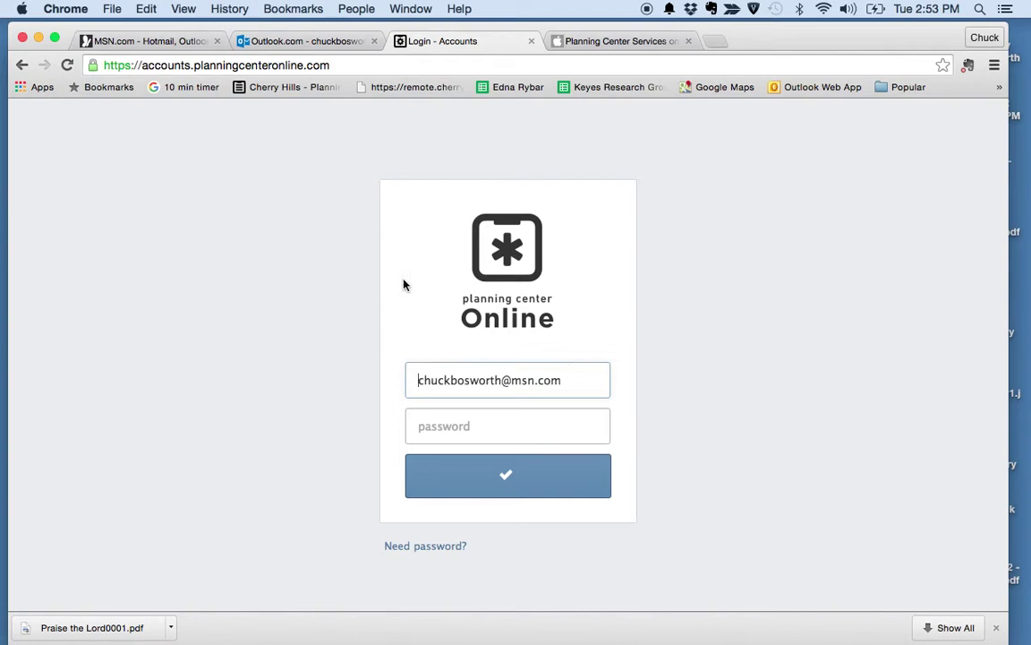
click(309, 40)
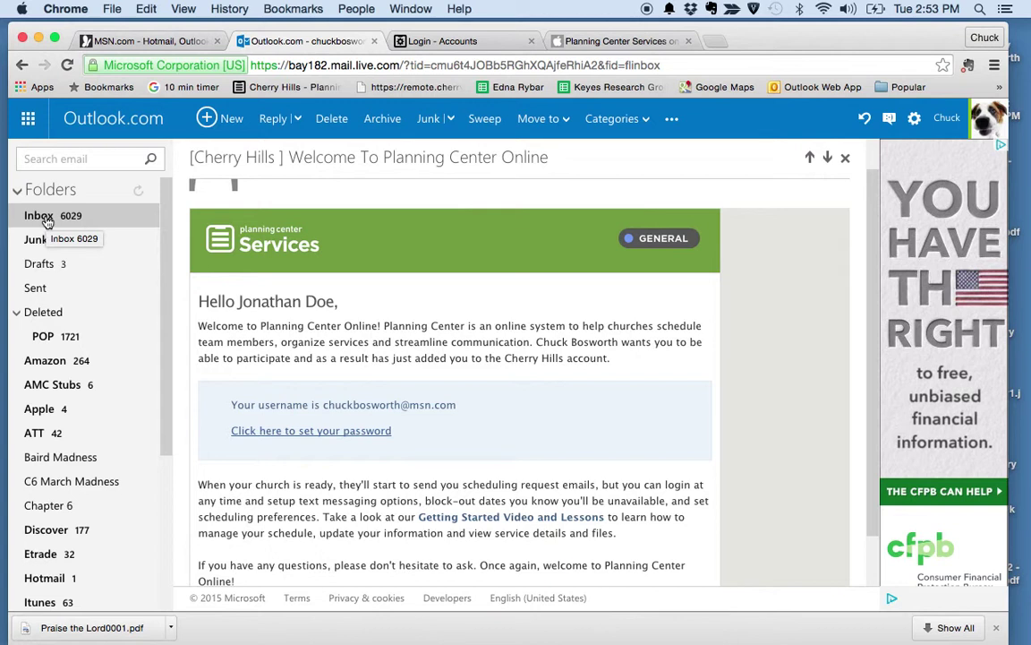
Step: Open the '[Cherry Hills] September 20, 2015 Request' email and accept the Choir invitation
click(47, 221)
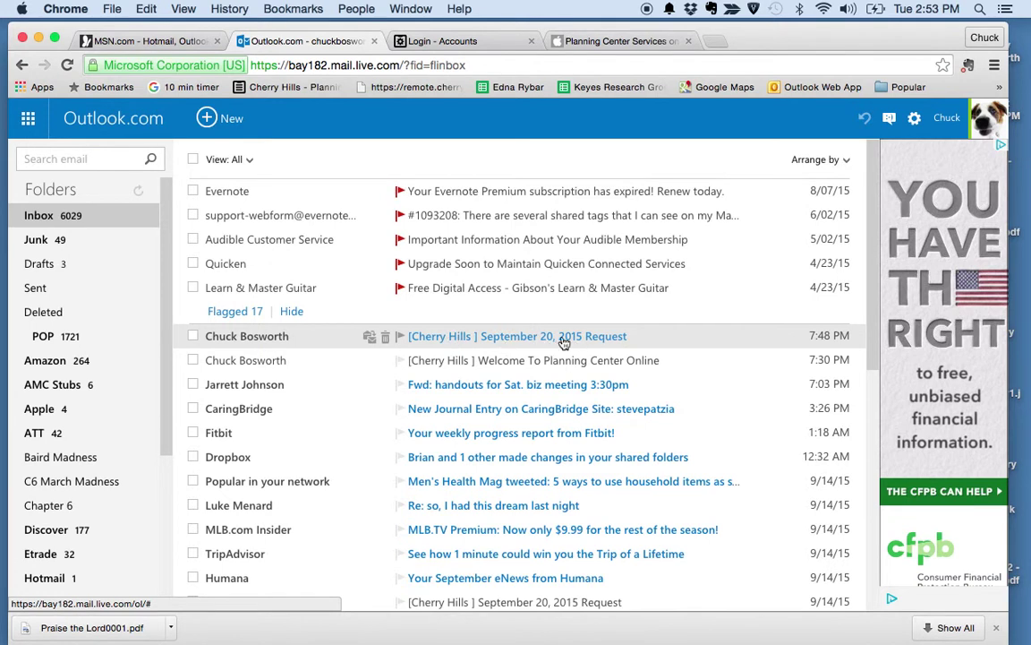
click(253, 339)
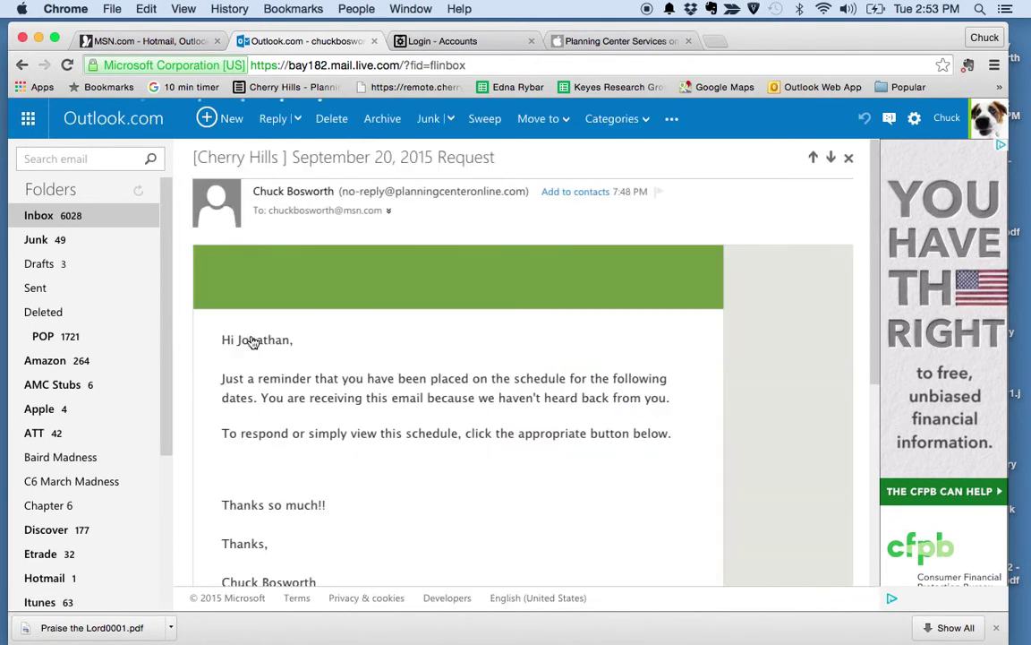
scroll(506, 453, down, 3)
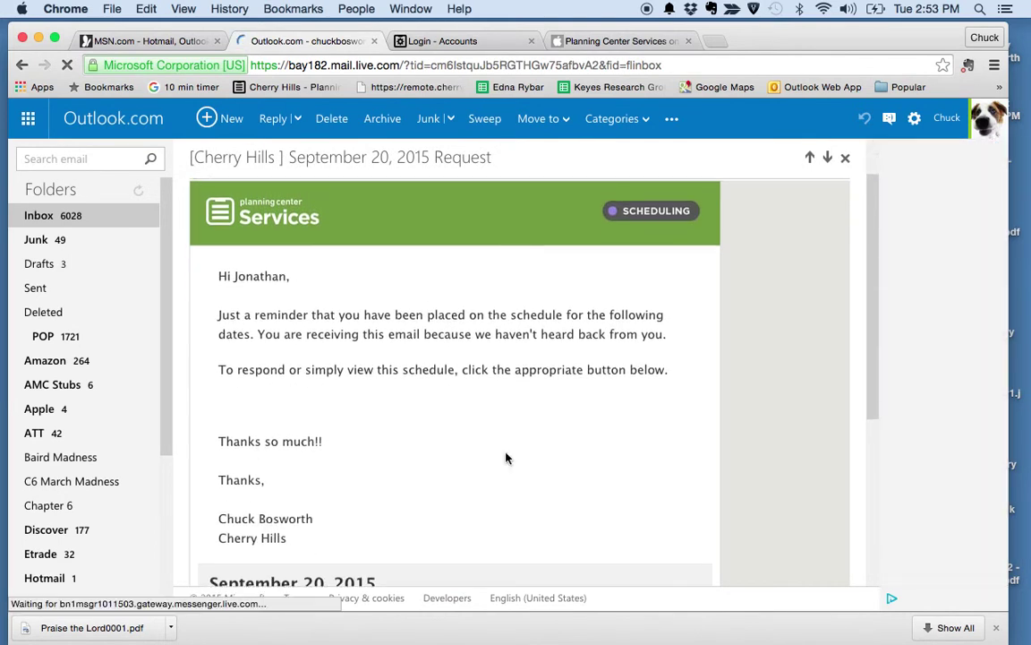
scroll(506, 453, down, 5)
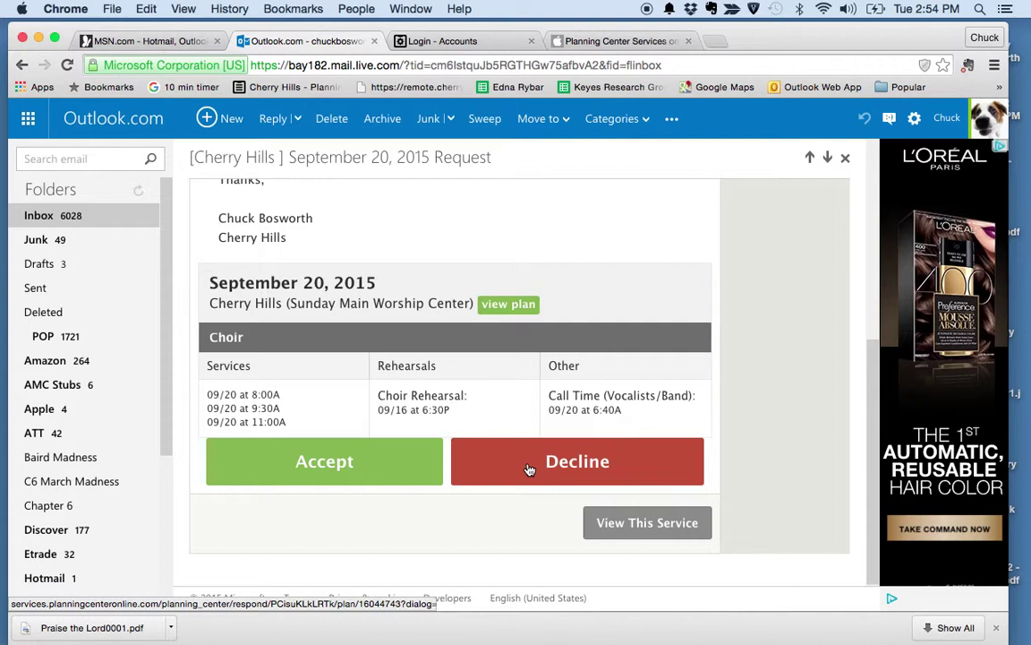
click(324, 462)
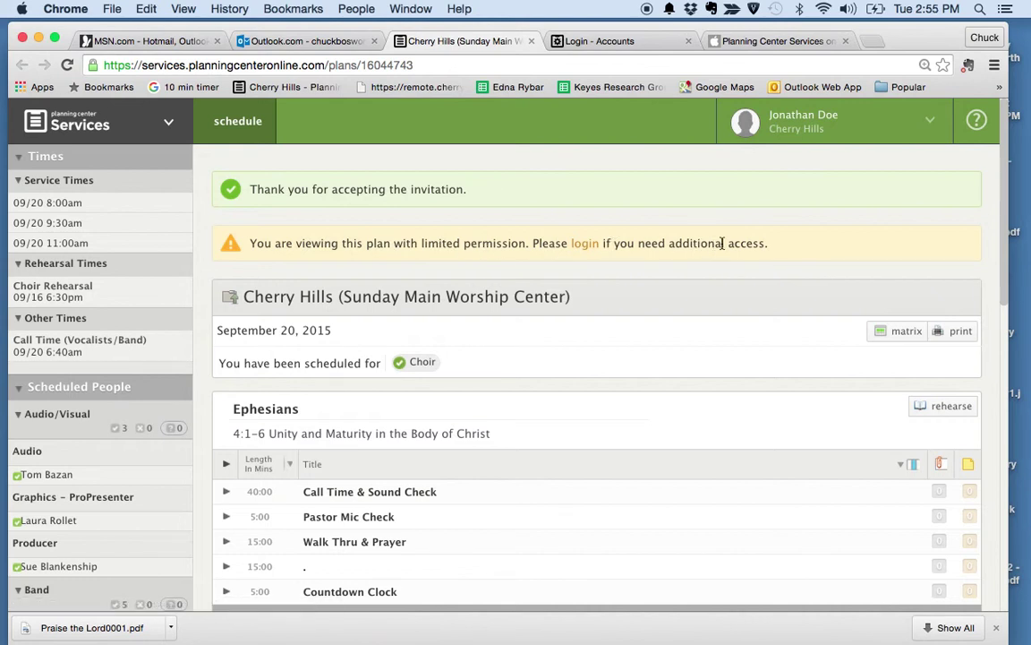
Step: Play the Praise The Lord mp3 attachment, close the player, and open the time column choices
scroll(755, 318, down, 2)
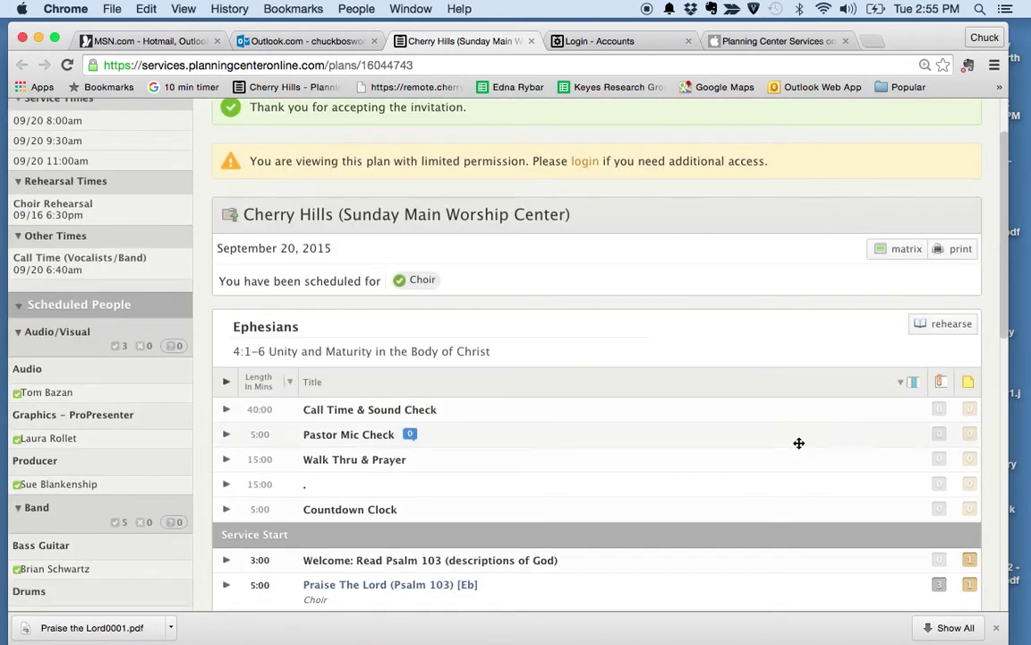
scroll(799, 443, down, 1)
click(939, 537)
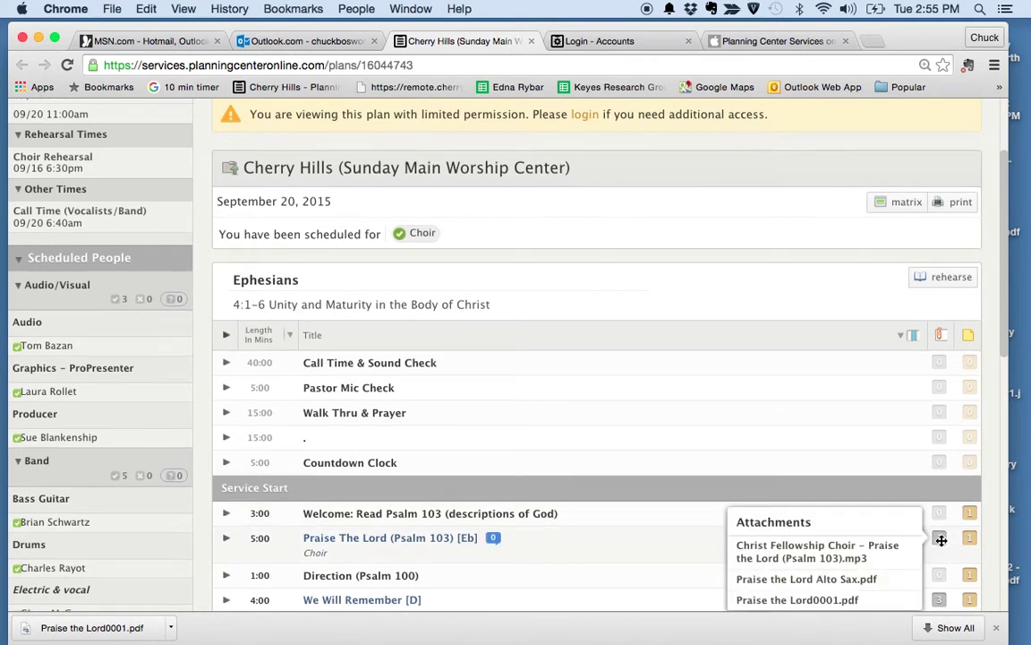
scroll(941, 540, down, 1)
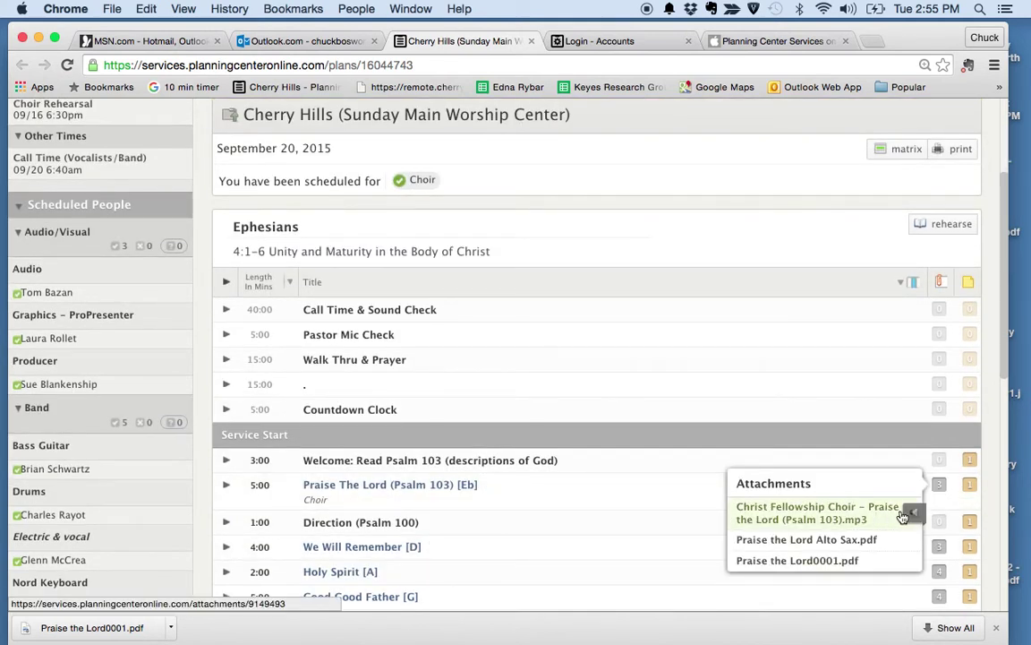
click(903, 517)
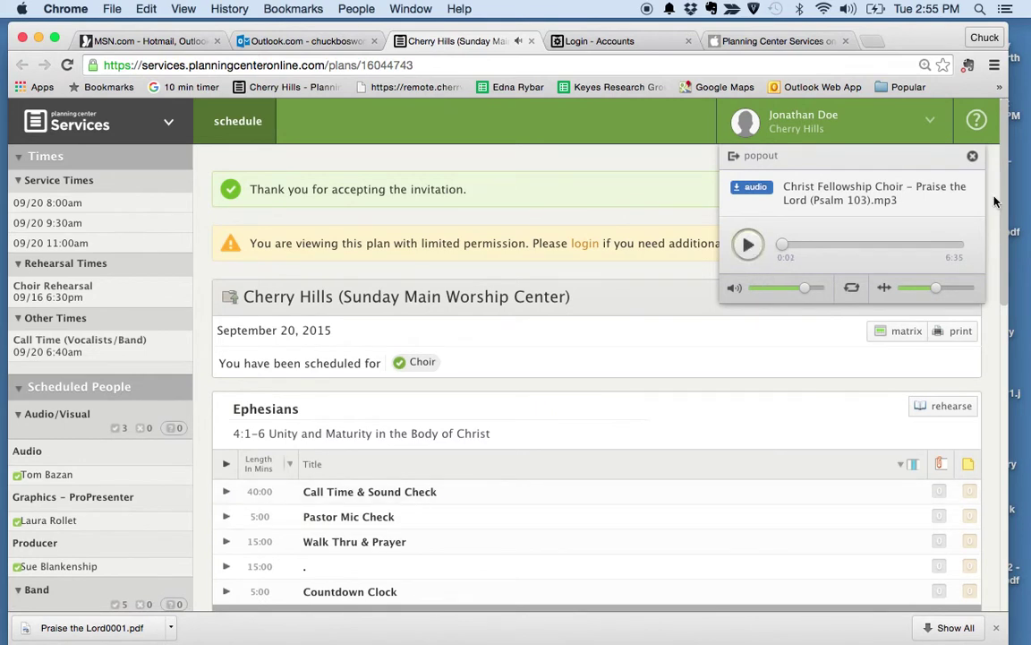
click(975, 159)
scroll(693, 352, down, 2)
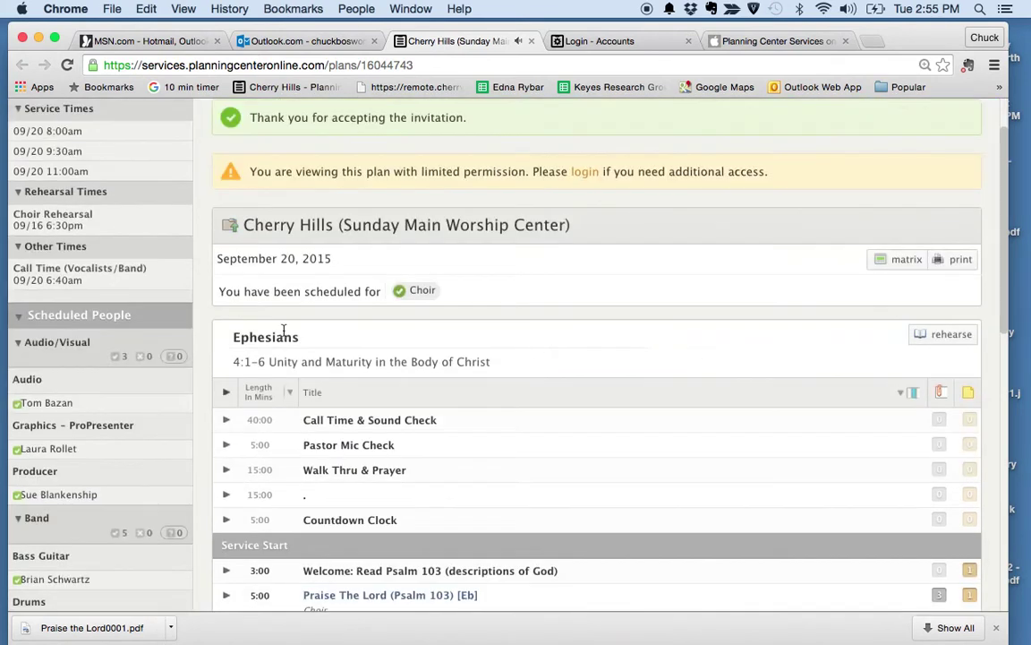
click(291, 395)
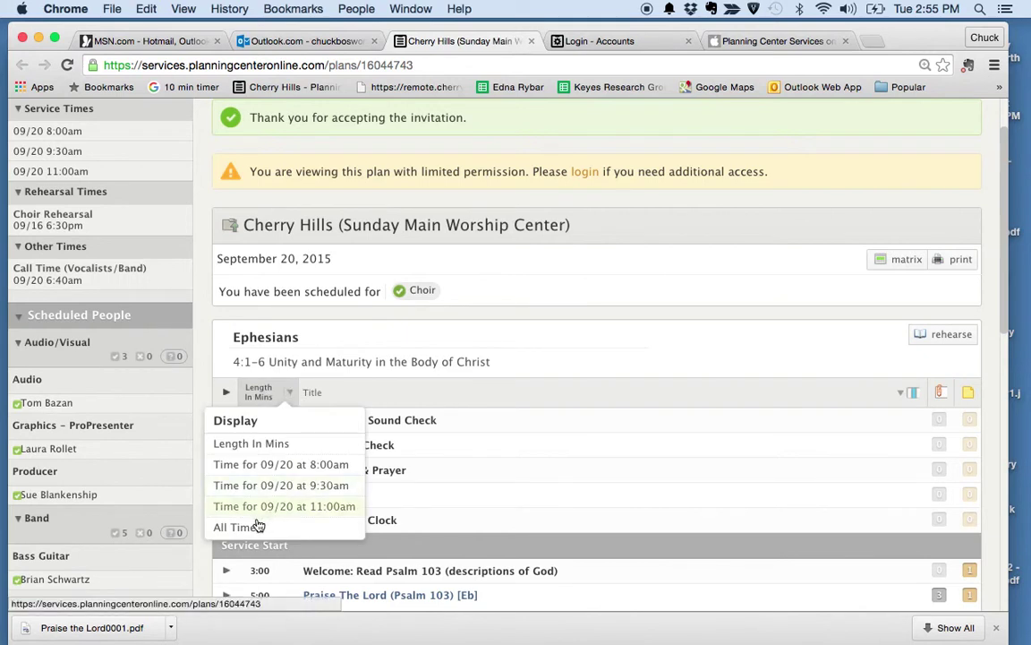
Step: Show All Times for the three services, dismiss the access alert, and go to login
click(237, 527)
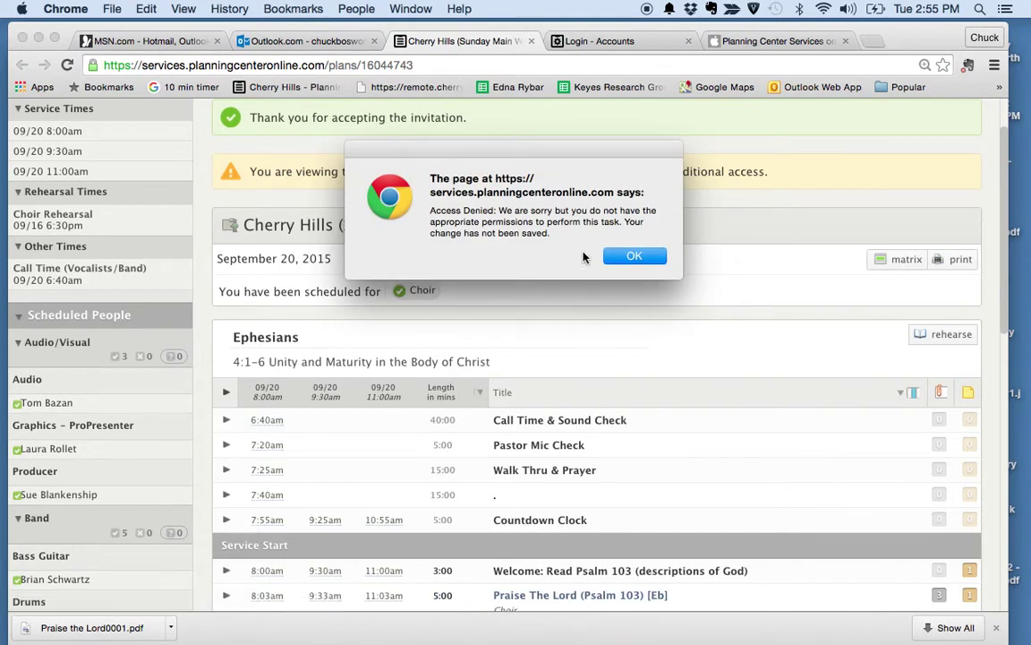
click(653, 256)
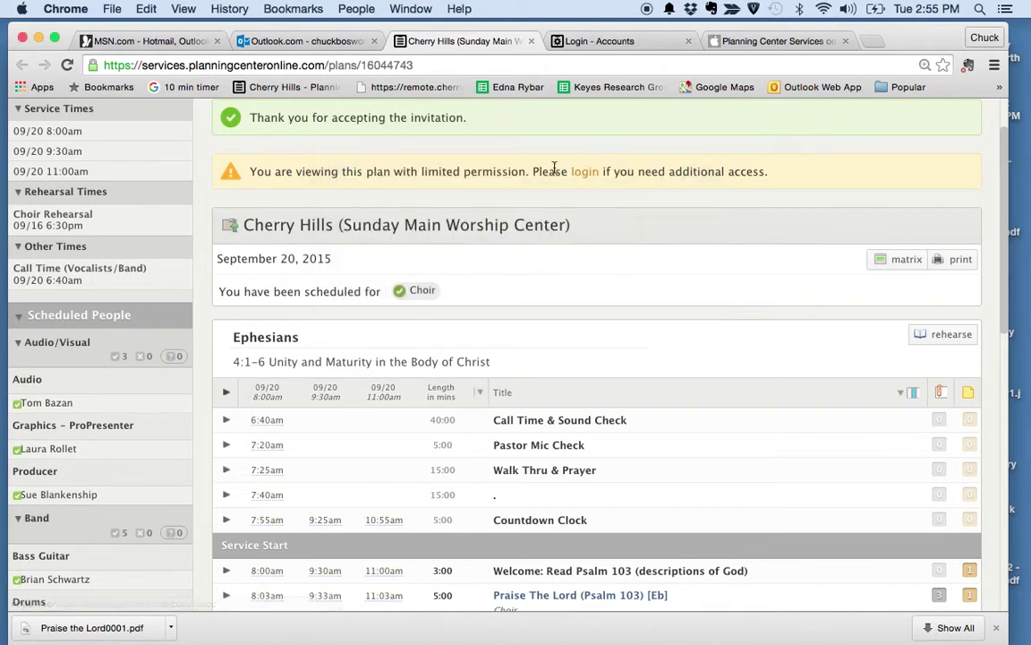
click(586, 176)
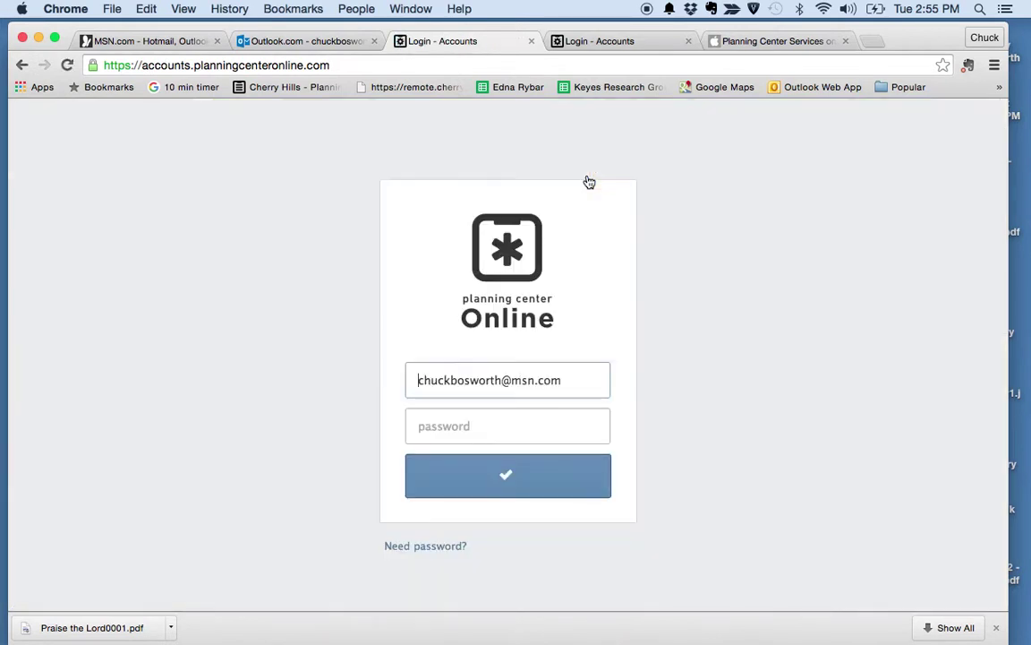
click(475, 430)
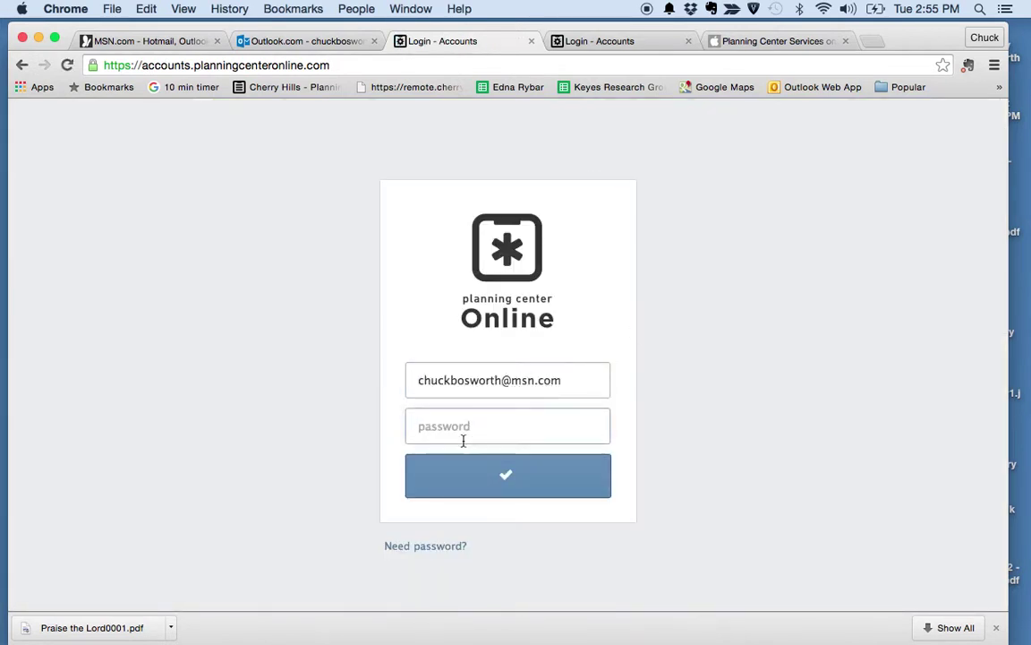
Step: Sign back in with the account password and open the Sept 20 Cherry Hills plan
text(•)
click(512, 476)
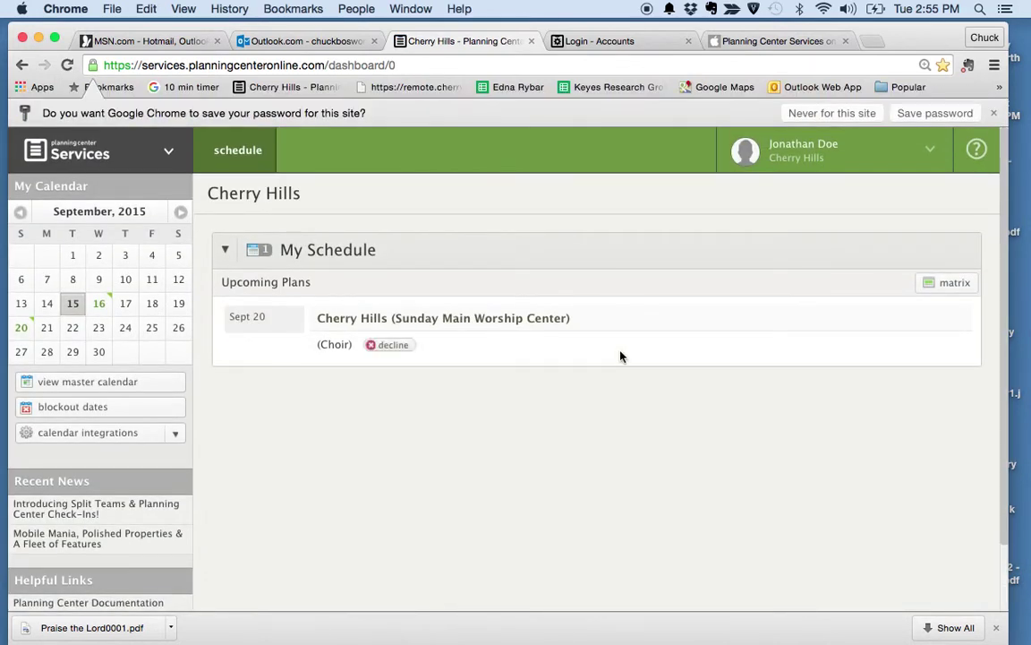
click(363, 320)
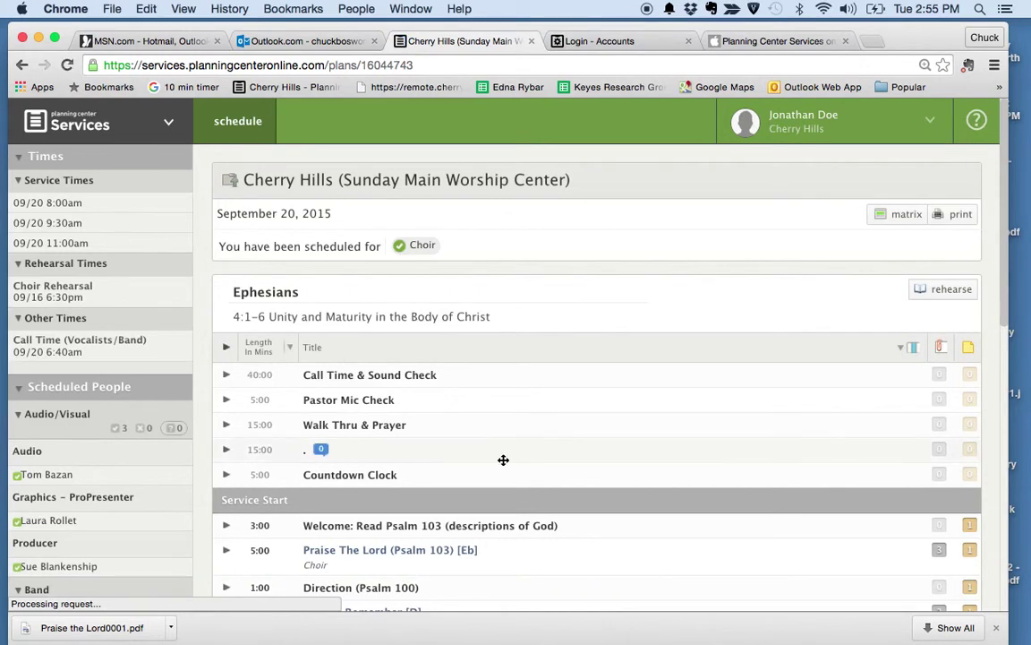
Step: Scroll the plan to see Praise The Lord's times: 8:03am, 9:33am and 11:03am
scroll(504, 460, down, 3)
scroll(503, 460, down, 1)
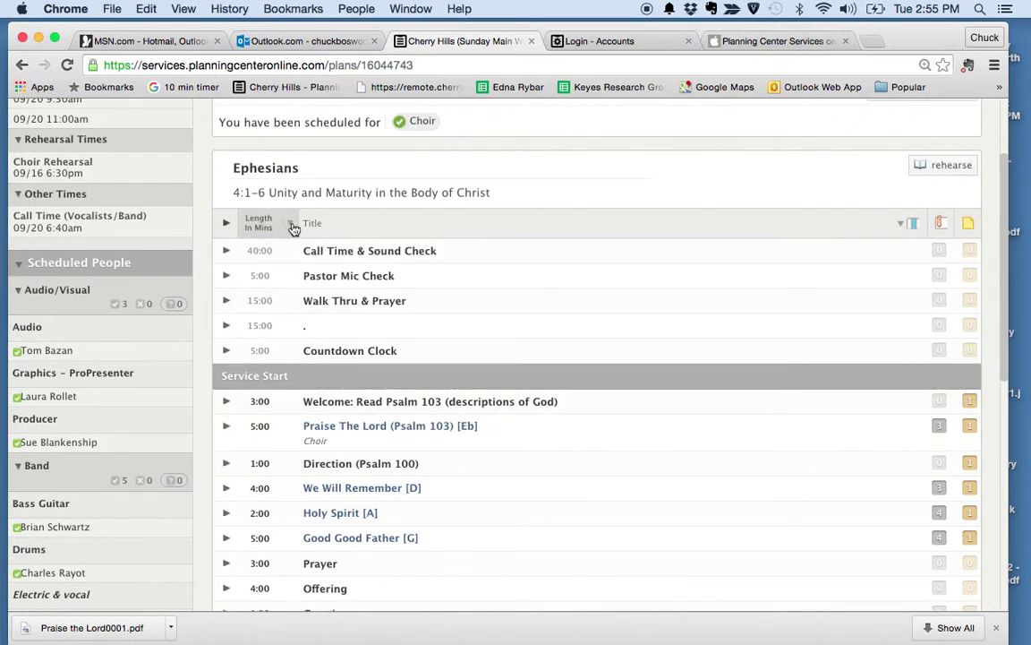
mouse_move(268, 252)
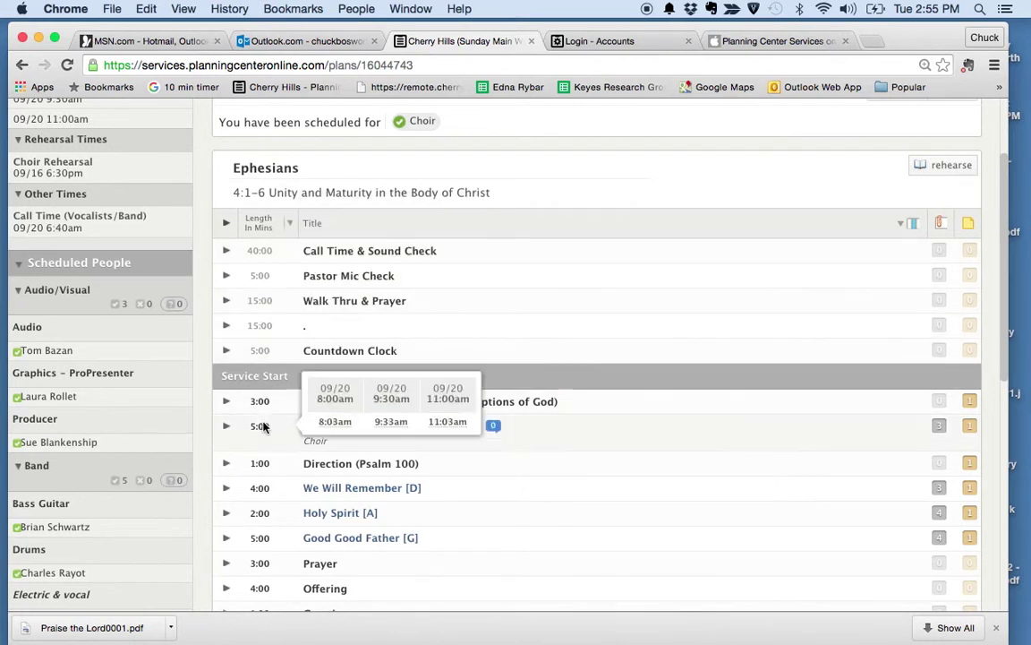
Step: Set the Length column to All Times and open the optional note and song columns list
click(288, 223)
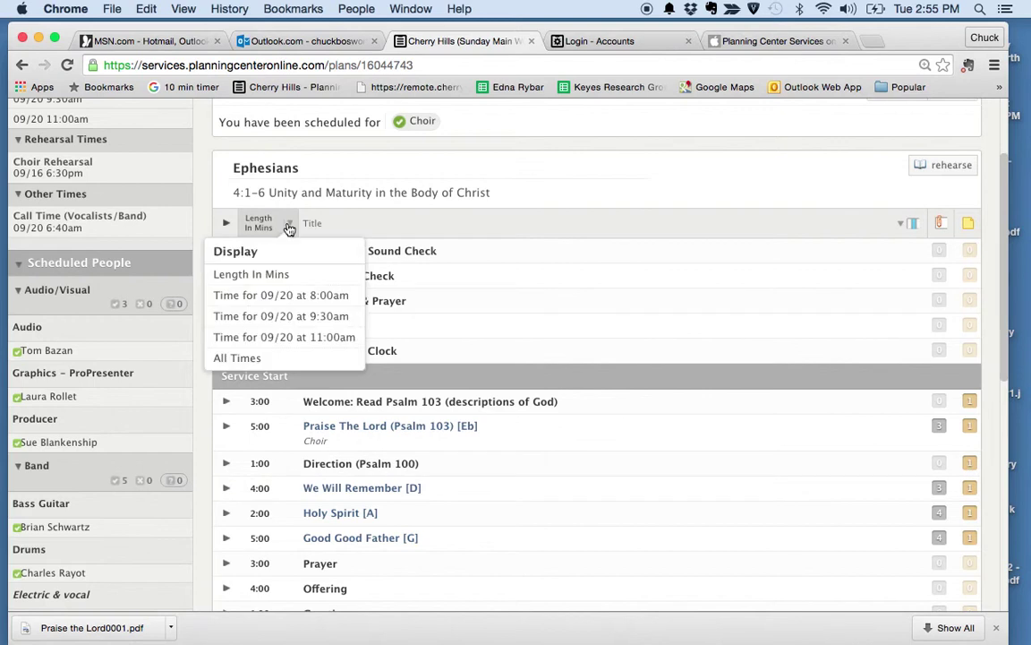
click(258, 361)
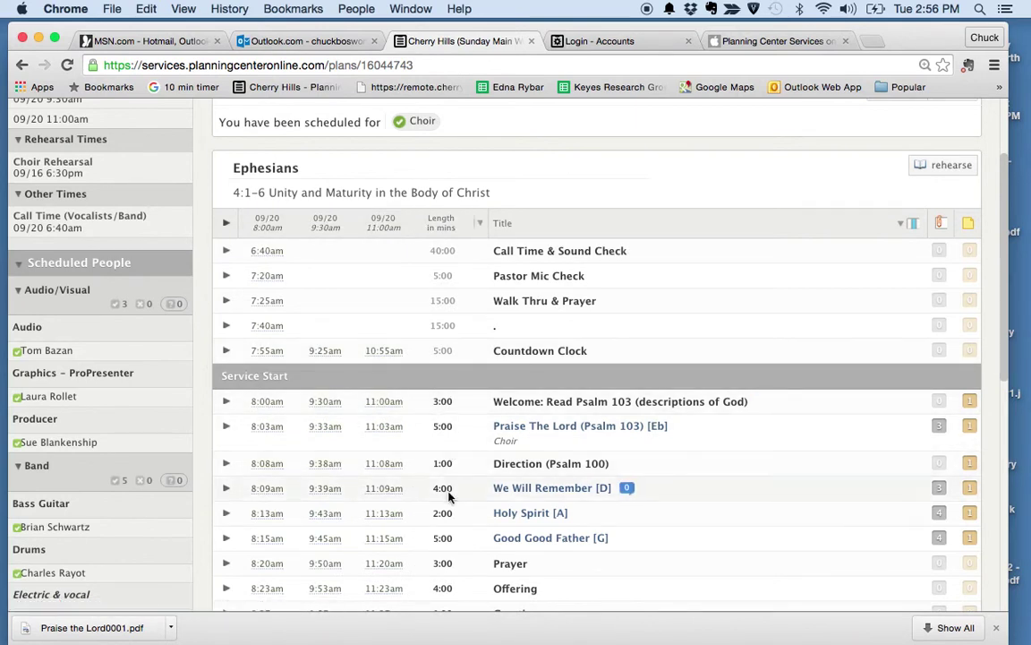
scroll(449, 497, down, 1)
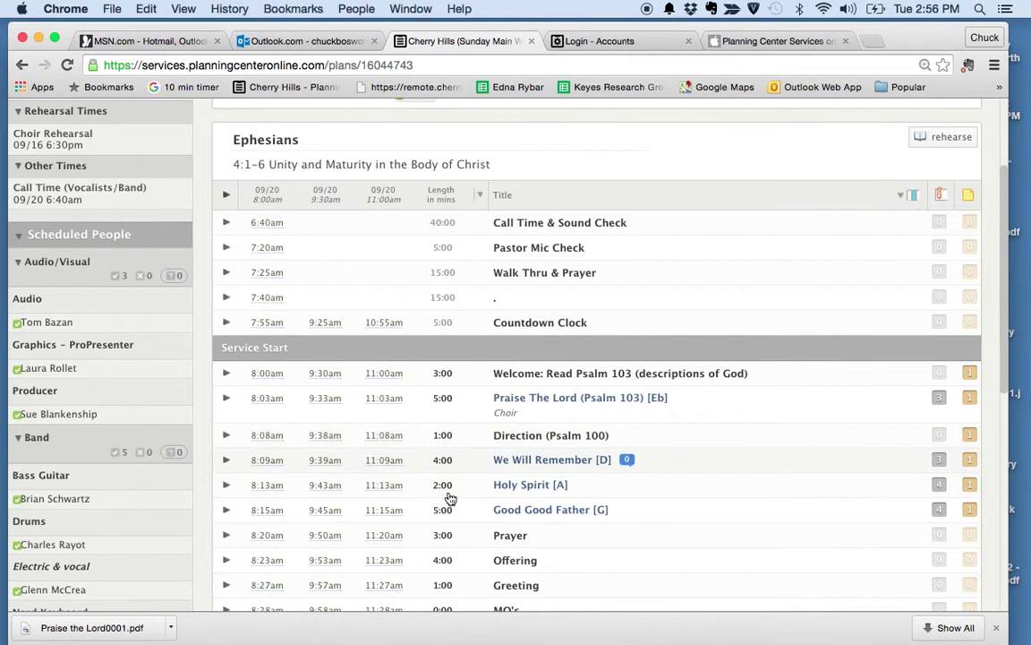
click(481, 194)
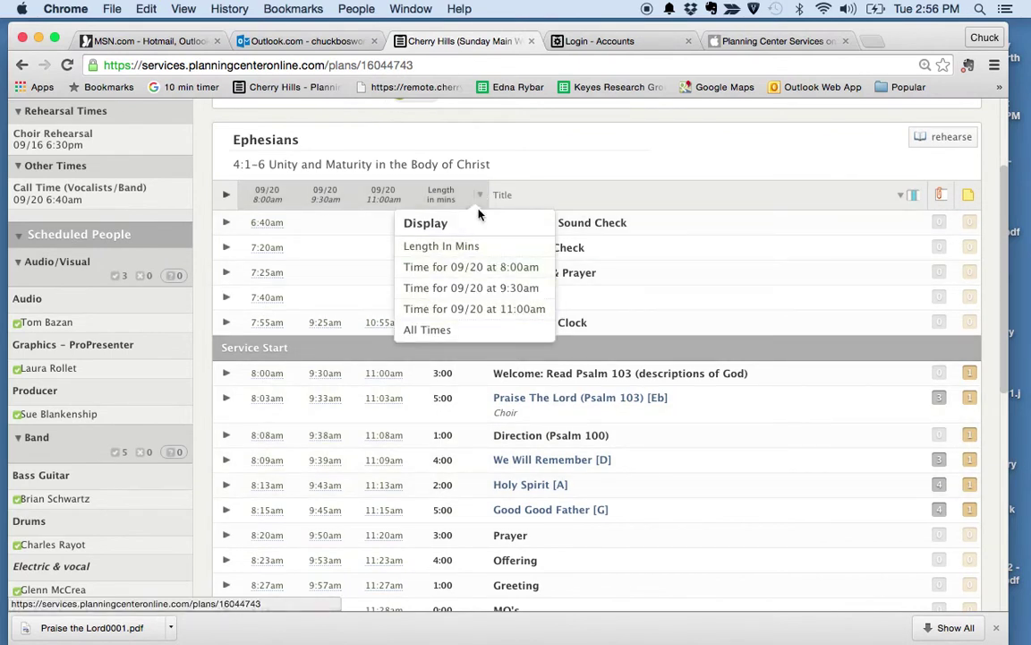
click(481, 195)
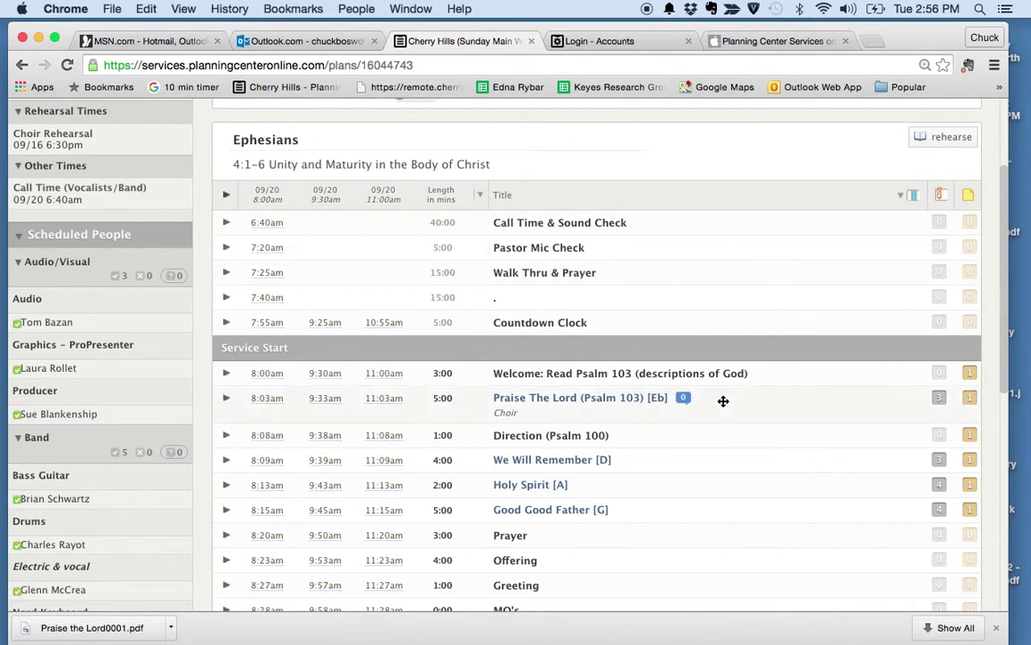
click(906, 198)
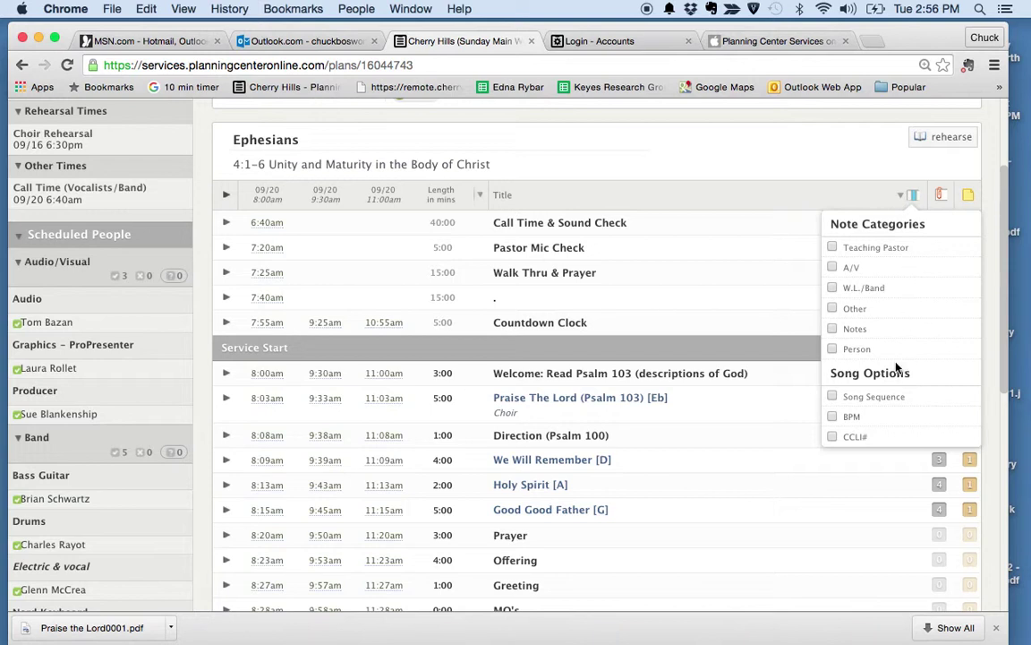
Step: Show the Person column in the plan, then list the attachments for Praise The Lord
click(832, 349)
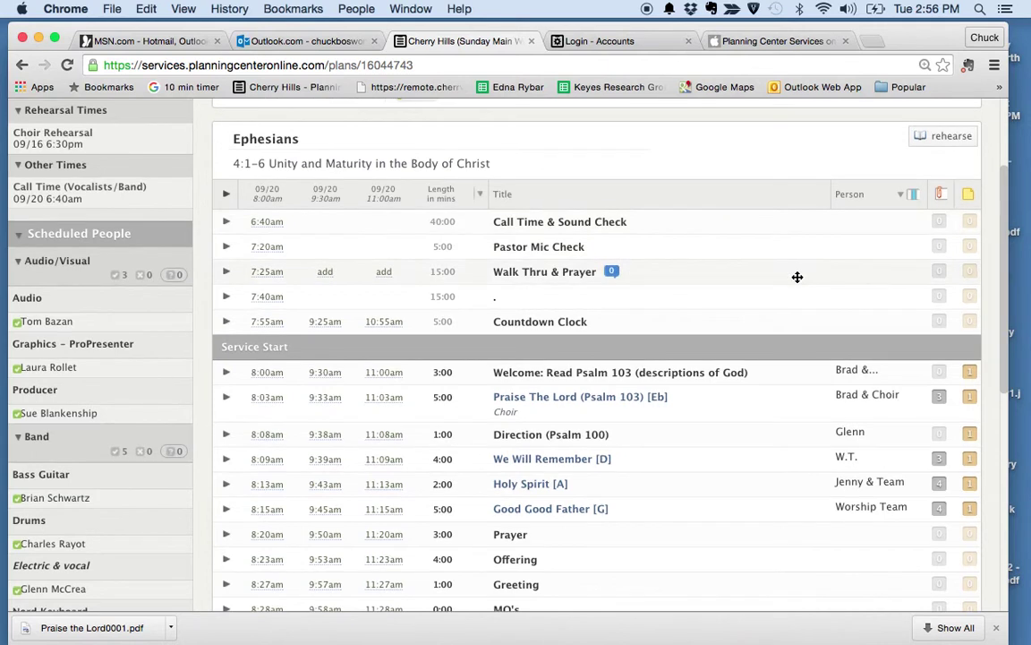
scroll(797, 276, down, 1)
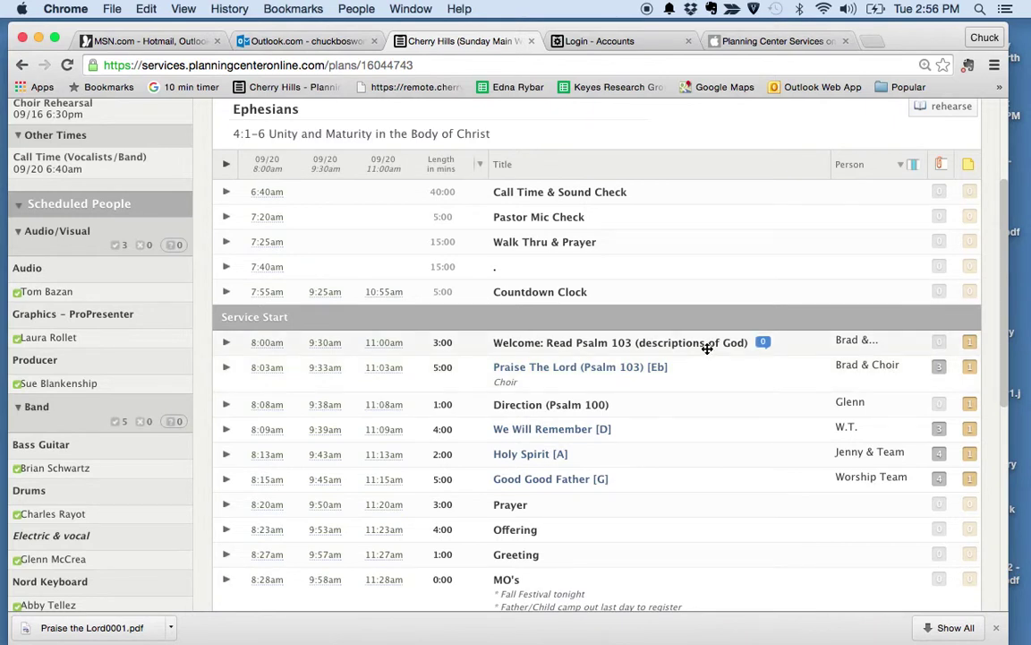
scroll(708, 349, down, 3)
scroll(708, 348, down, 1)
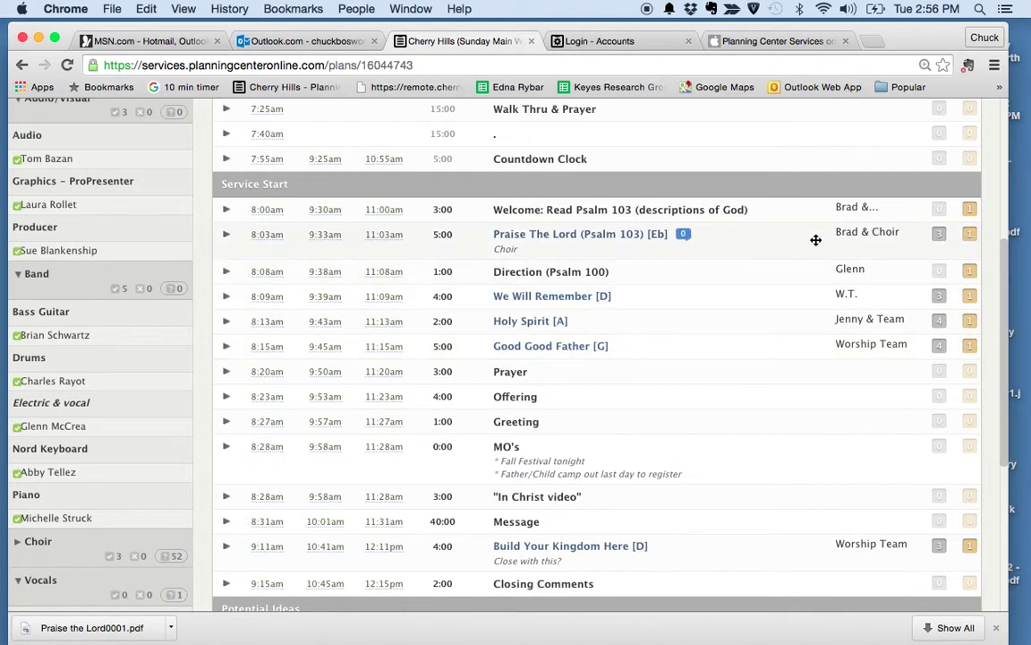
click(937, 233)
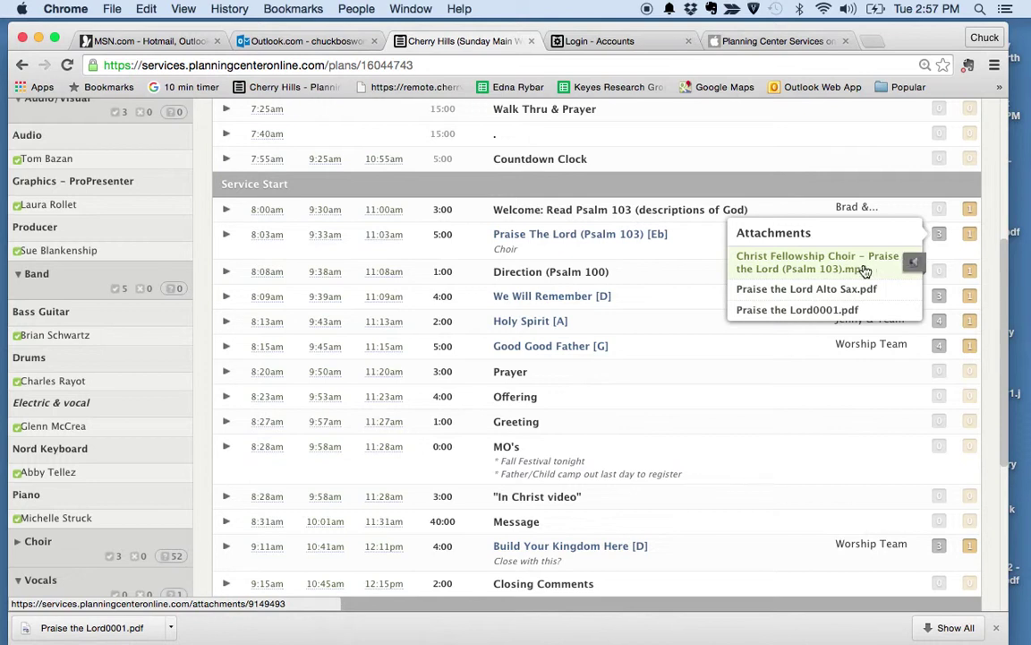
click(906, 266)
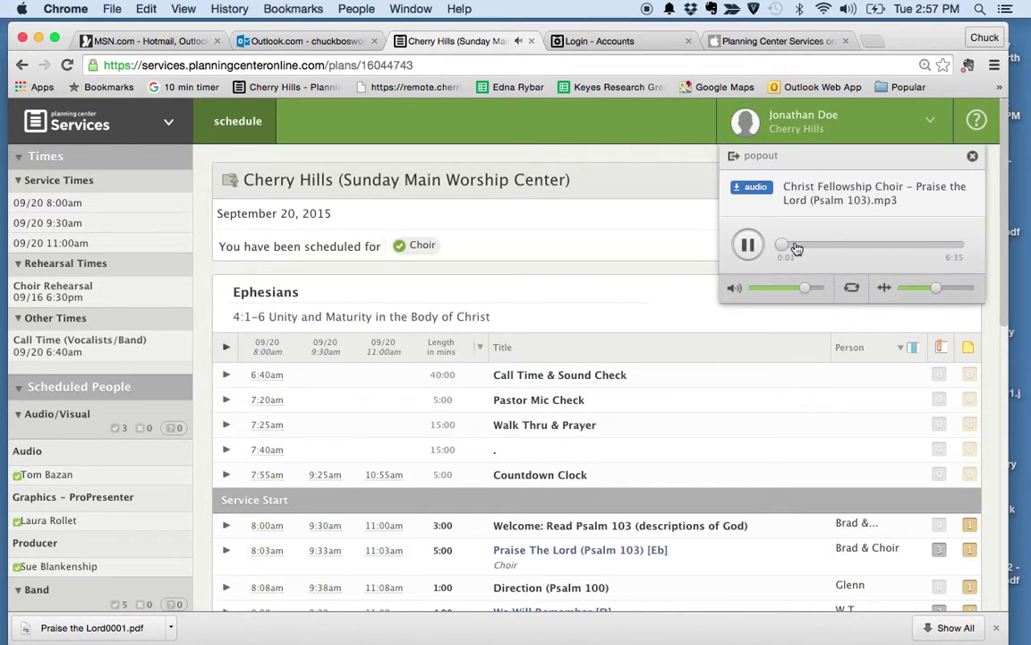
drag(778, 248, 821, 245)
click(755, 245)
click(972, 156)
scroll(912, 497, down, 2)
mouse_move(941, 492)
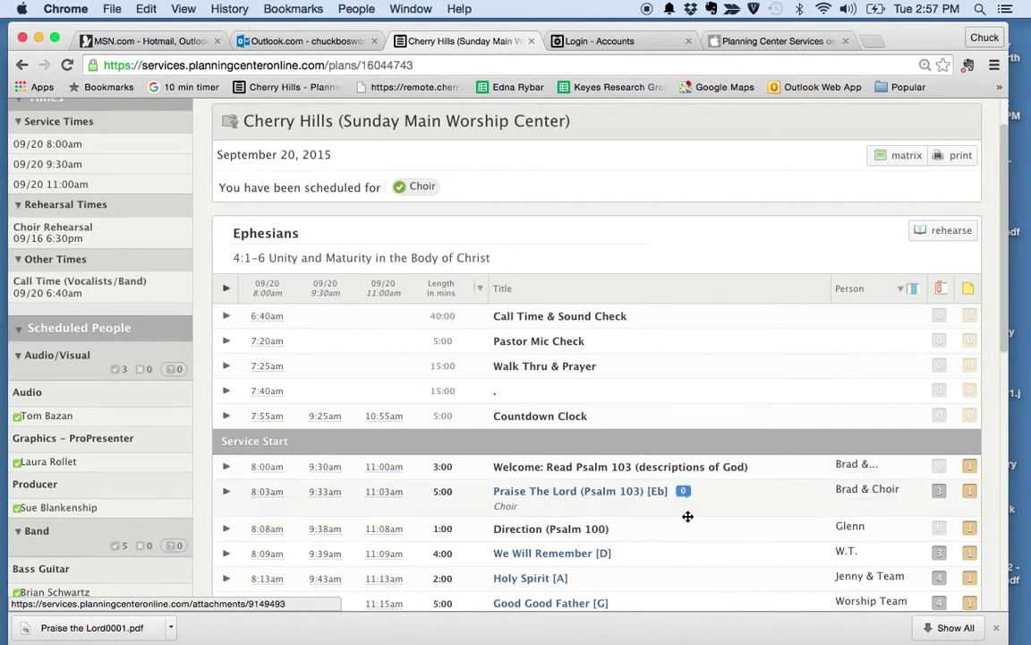
scroll(725, 570, down, 6)
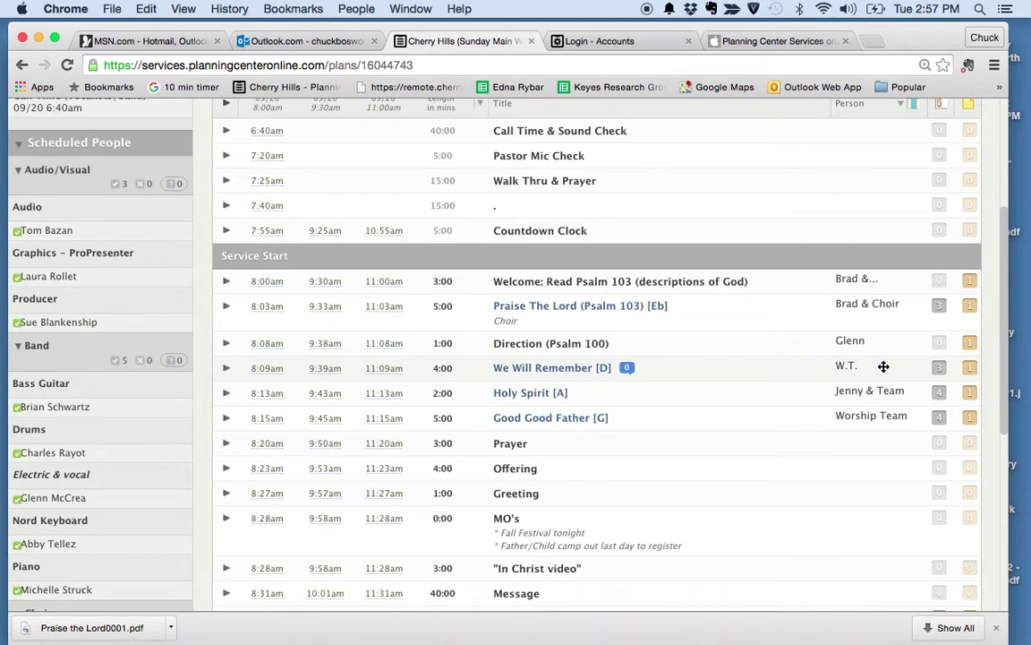
mouse_move(937, 368)
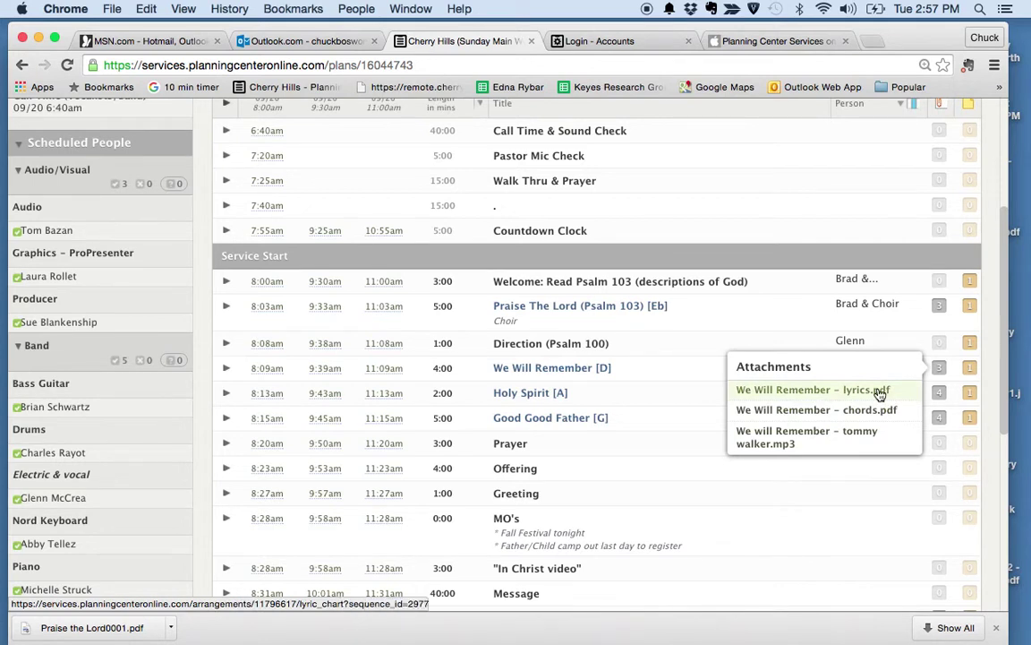
mouse_move(943, 420)
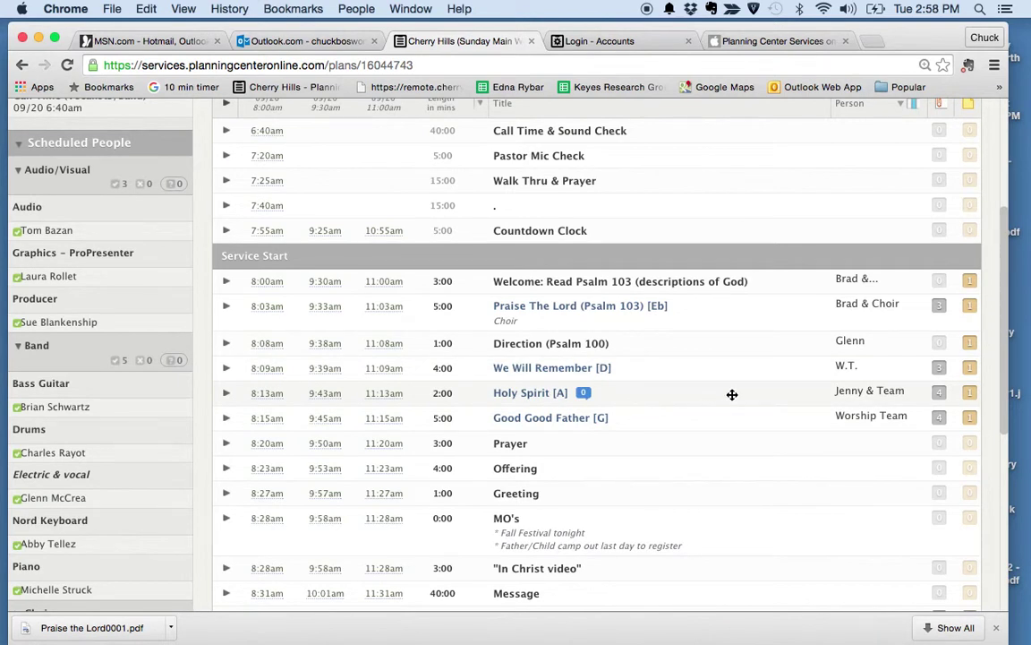
scroll(753, 449, down, 1)
click(937, 346)
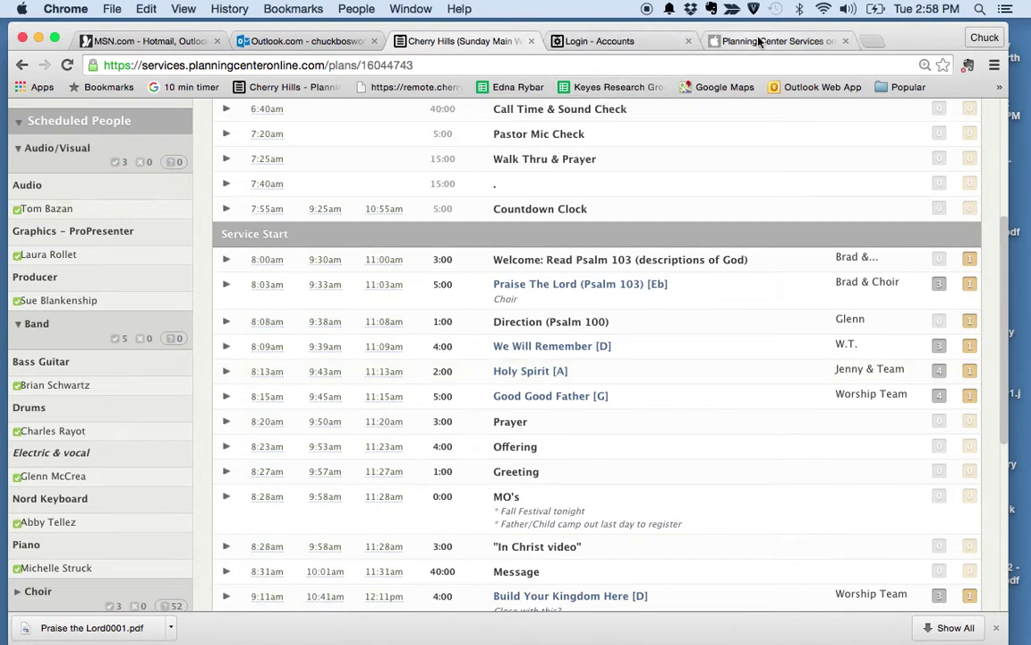
Step: View the Planning Center Services iPhone app page, reading its details and screenshot carousel
click(795, 39)
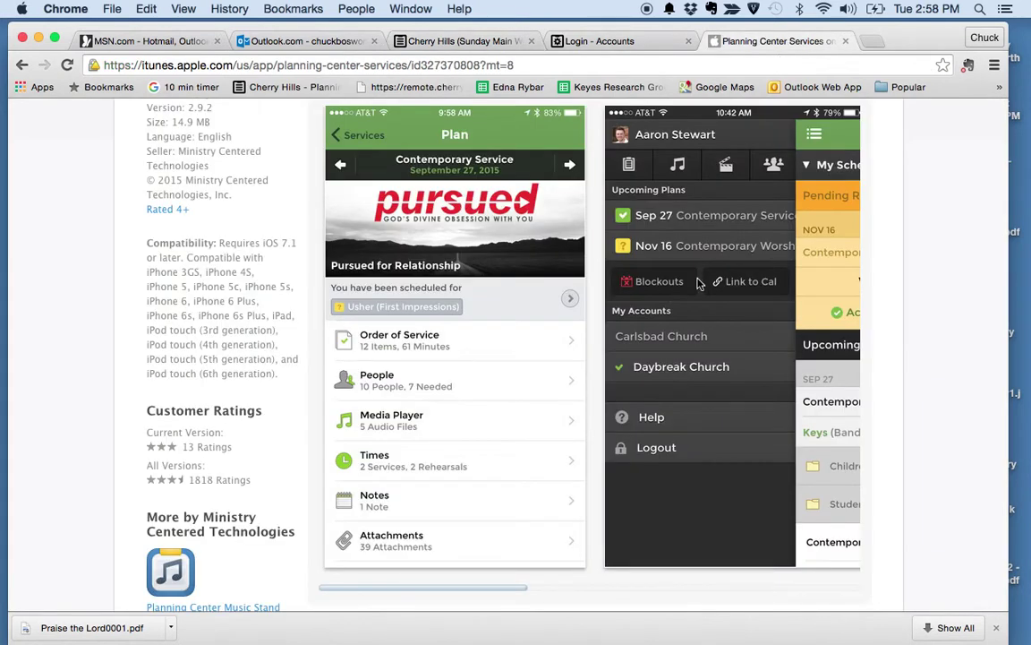
scroll(698, 284, up, 5)
scroll(698, 284, up, 3)
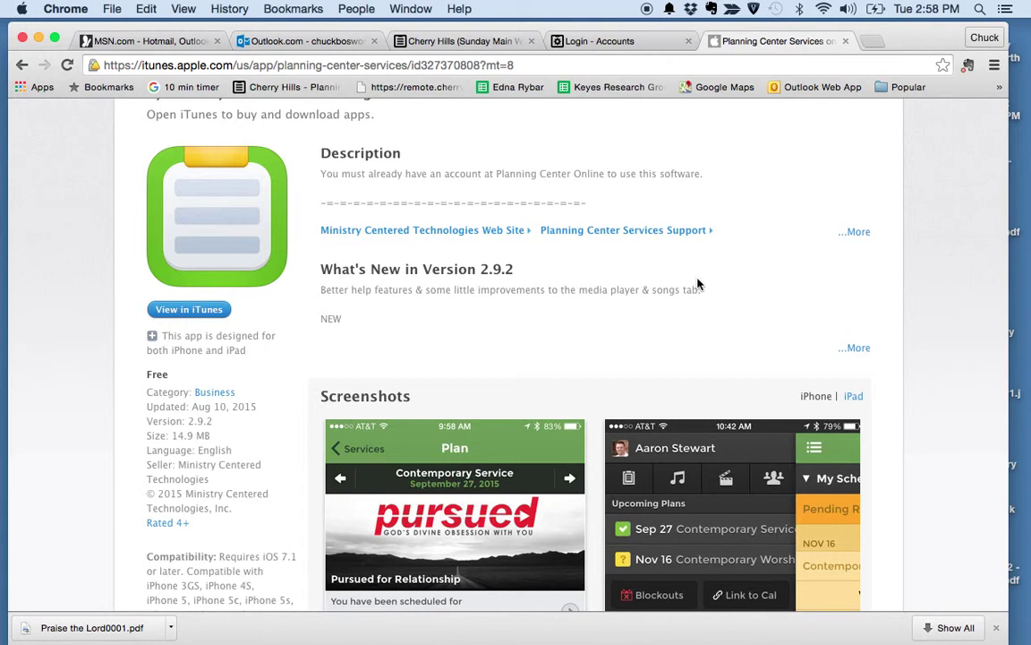
scroll(746, 282, down, 3)
scroll(748, 282, up, 3)
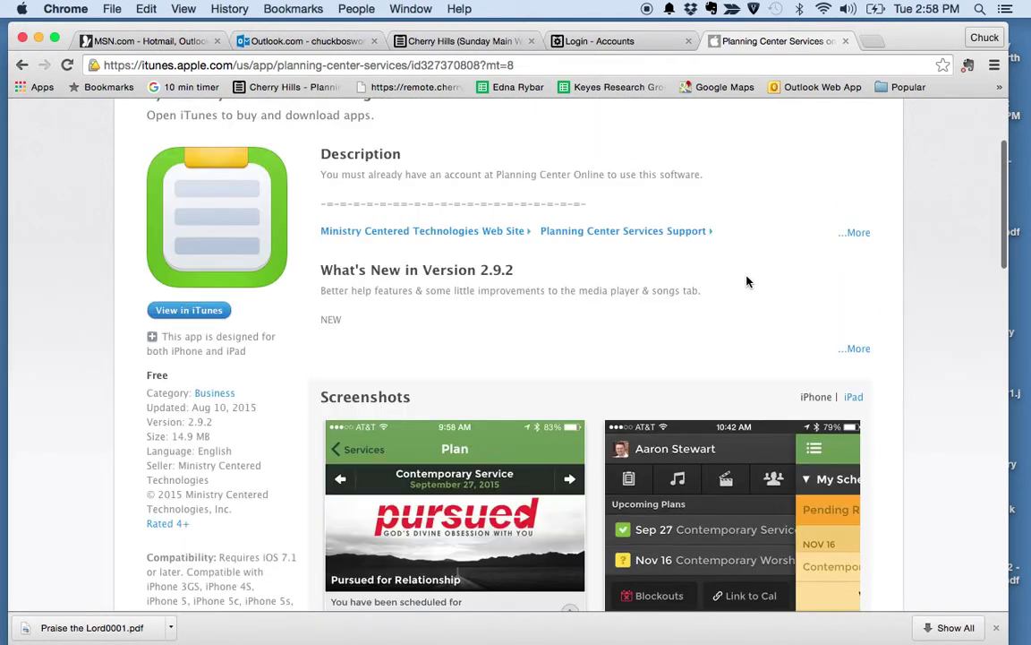
scroll(748, 282, up, 1)
scroll(747, 282, down, 3)
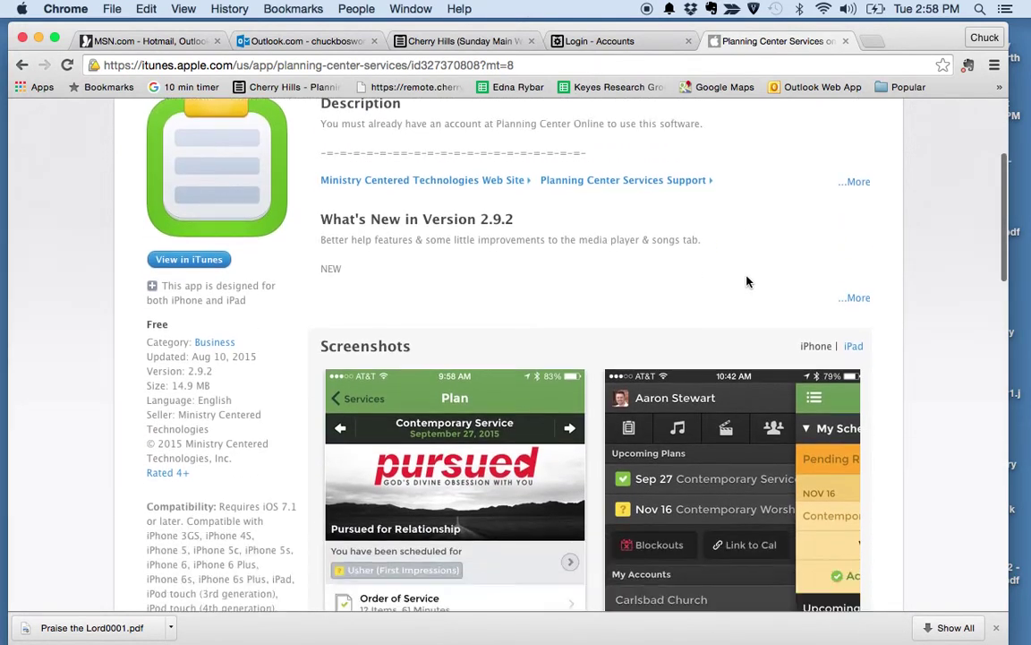
scroll(748, 282, down, 5)
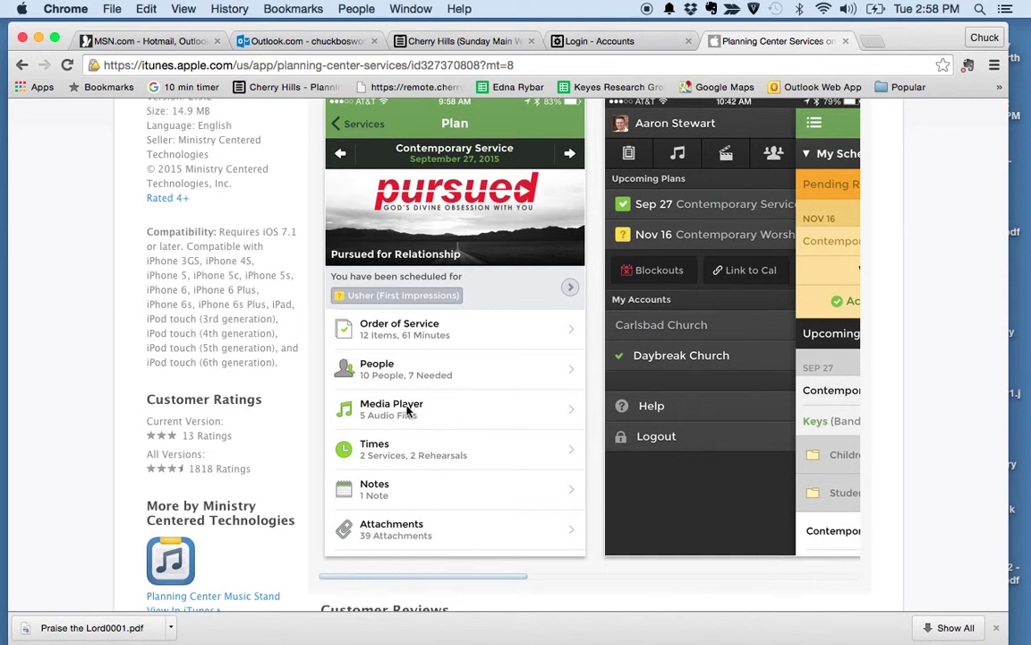
scroll(655, 407, right, 8)
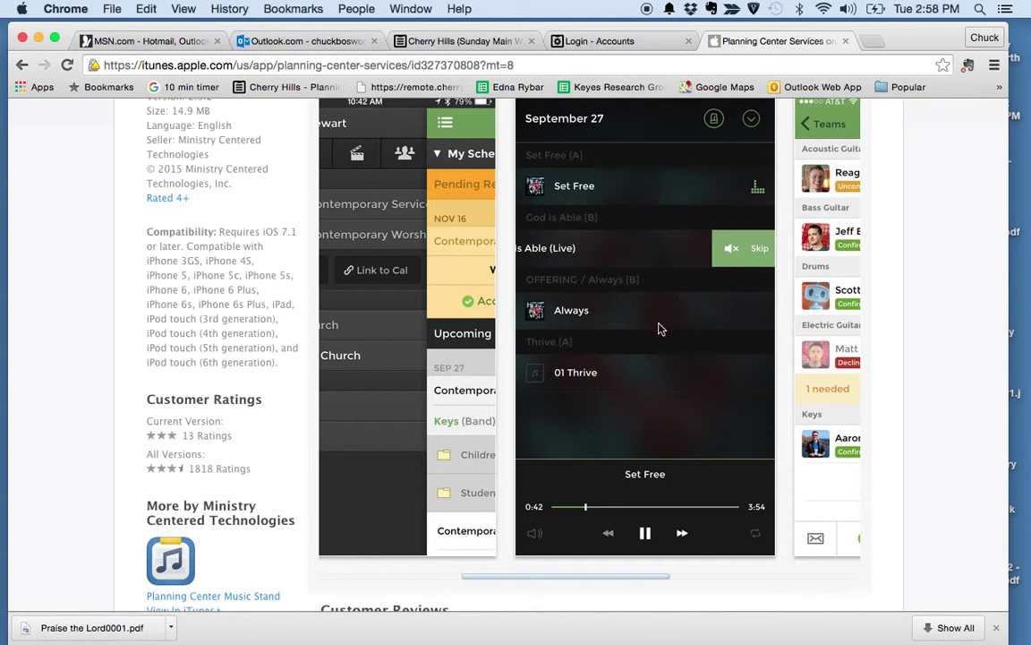
scroll(623, 344, left, 5)
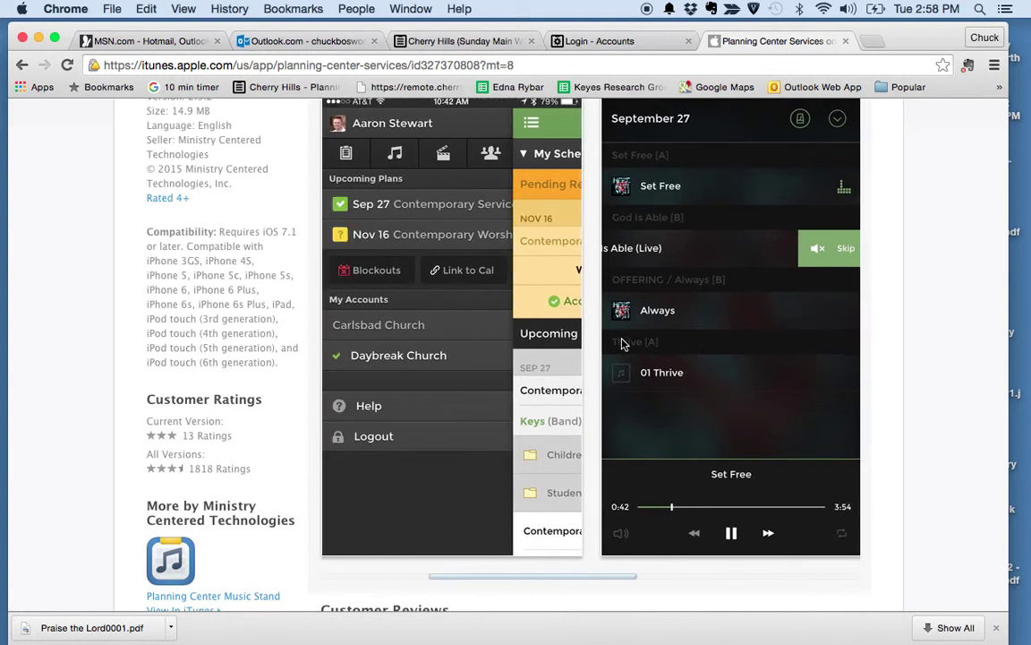
scroll(623, 344, left, 3)
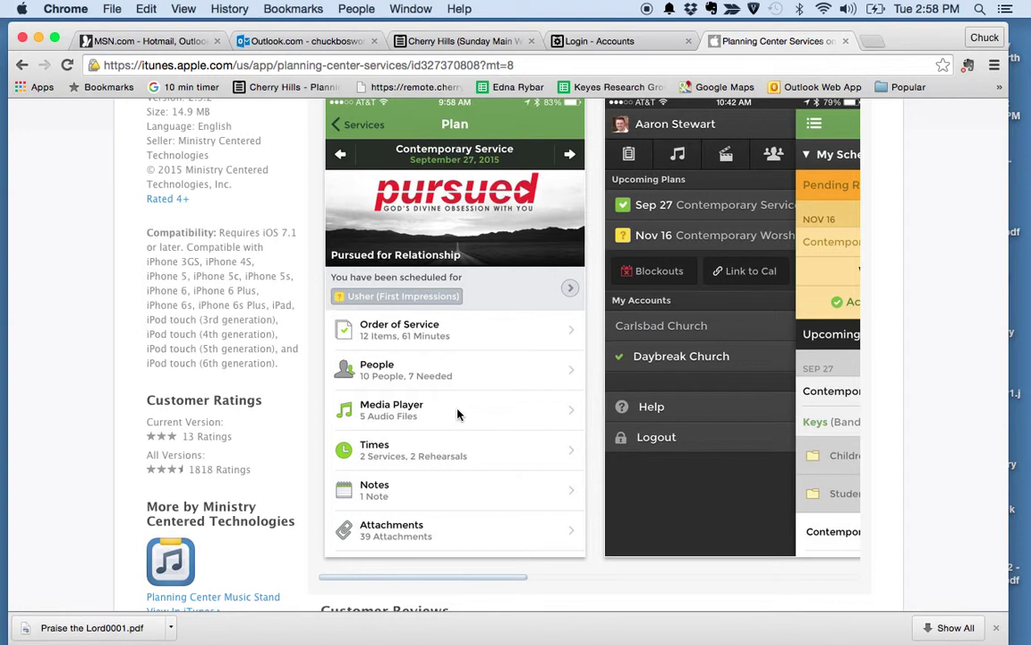
scroll(497, 487, down, 1)
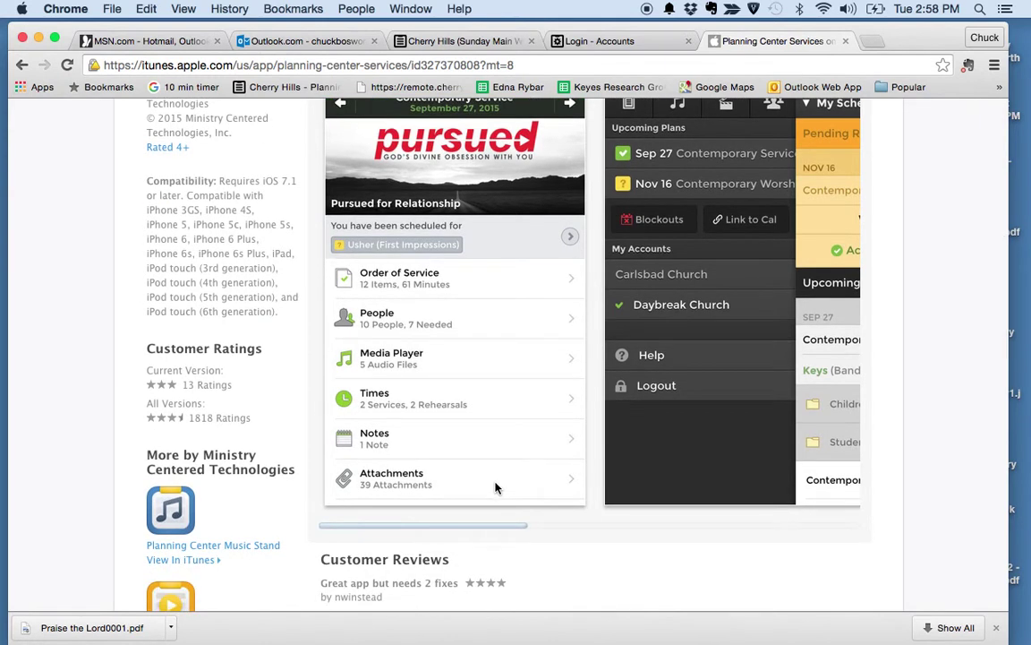